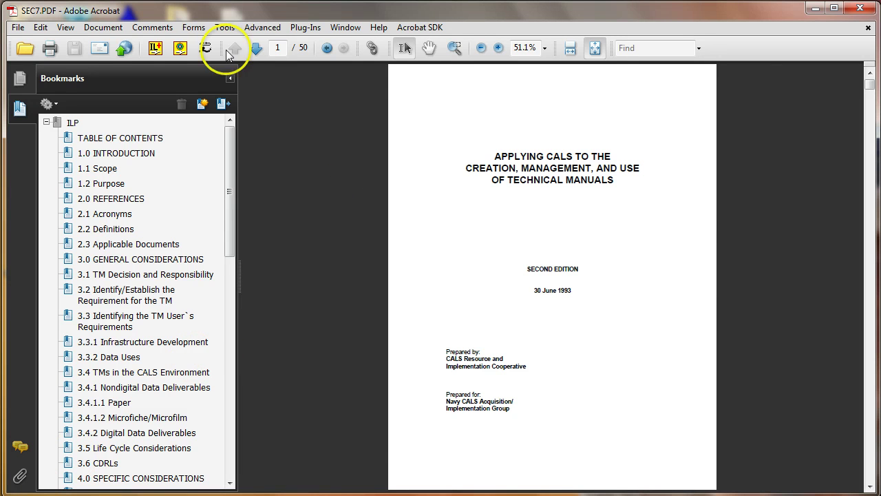
- Review the settings of the existing Source Ref Paragraphs rule in the InfoLinker Plus rule list
{"action": "left_click", "coordinate": [161, 43]}
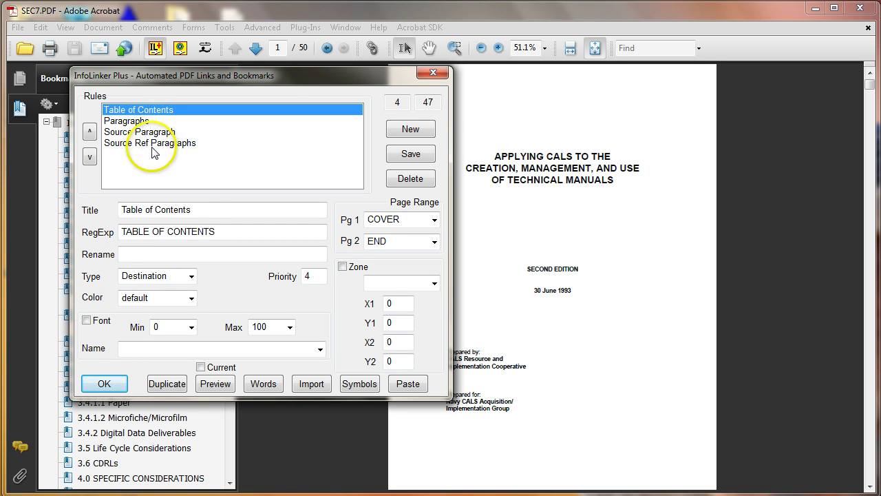
{"action": "left_click", "coordinate": [155, 144]}
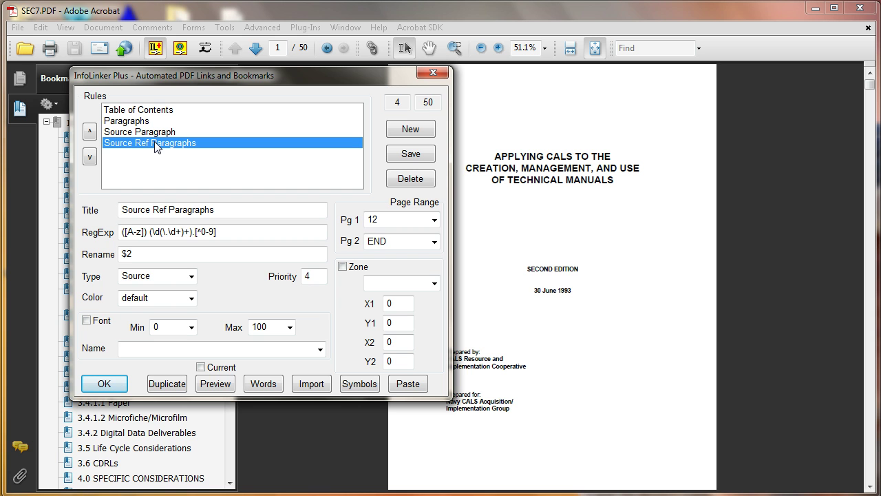
{"action": "left_click", "coordinate": [104, 383]}
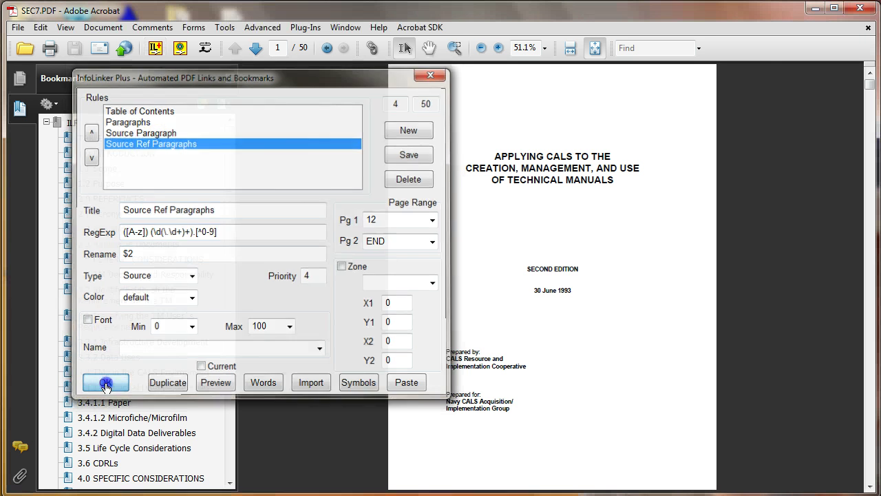
- Page forward through the document to page 13 to examine the format of the Figure 1 caption
{"action": "left_click", "coordinate": [256, 48]}
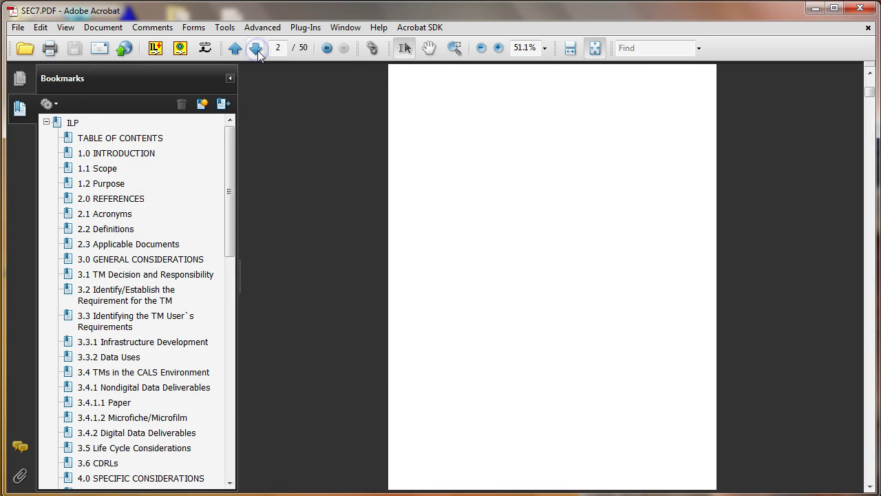
{"action": "left_click", "coordinate": [256, 48]}
{"action": "left_click", "coordinate": [257, 48]}
{"action": "left_click", "coordinate": [256, 48]}
{"action": "left_click", "coordinate": [256, 48]}
{"action": "left_click", "coordinate": [256, 48]}
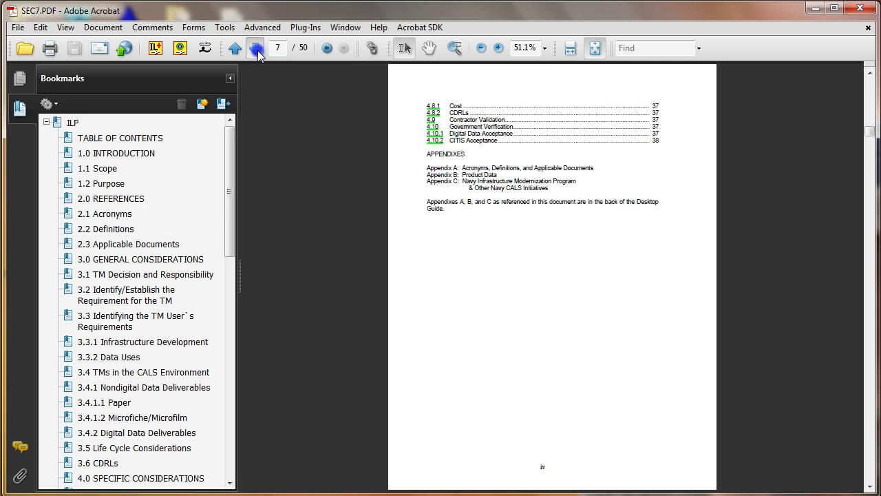
{"action": "left_click", "coordinate": [257, 48]}
{"action": "left_click", "coordinate": [257, 48]}
{"action": "left_click", "coordinate": [256, 48]}
{"action": "left_click", "coordinate": [256, 48]}
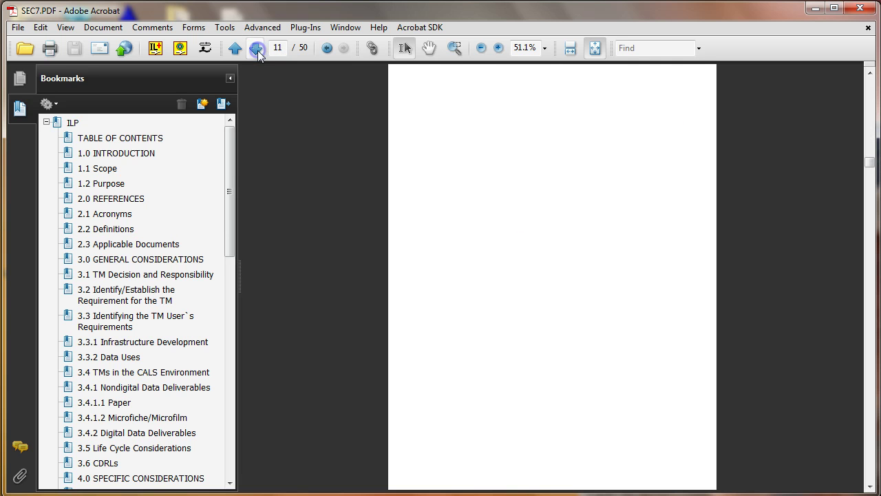
{"action": "left_click", "coordinate": [257, 49]}
{"action": "left_click", "coordinate": [257, 48]}
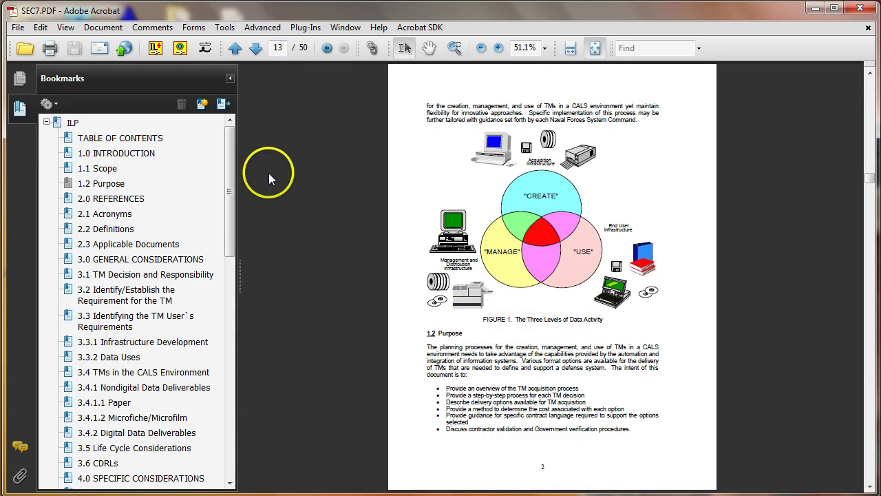
- Create a new InfoLinker Plus rule and title it "Figure Destinations"
{"action": "left_click", "coordinate": [156, 50]}
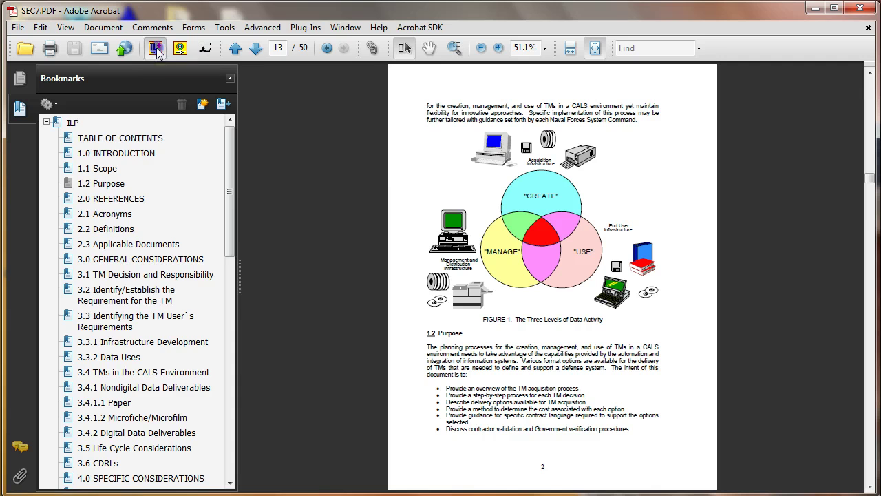
{"action": "left_click", "coordinate": [406, 130]}
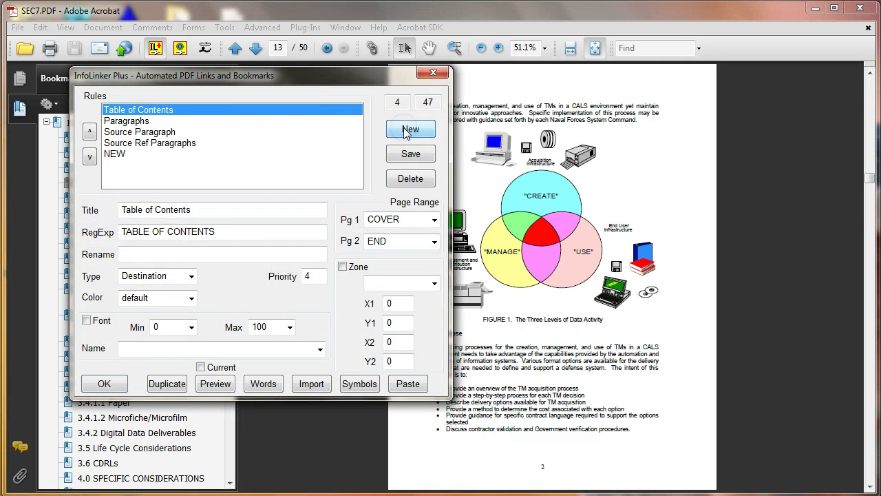
{"action": "left_click", "coordinate": [120, 157]}
{"action": "left_click", "coordinate": [185, 207]}
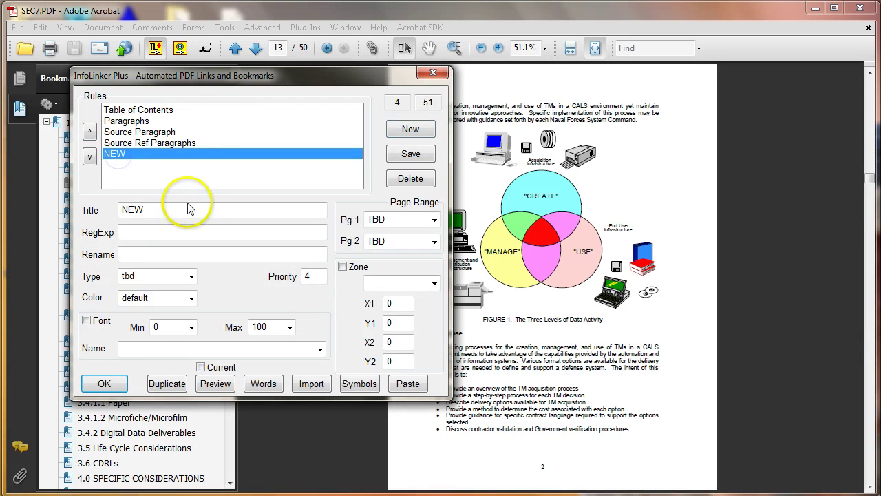
{"action": "key", "text": "BackSpace"}
{"action": "key", "text": "BackSpace"}
{"action": "key", "text": "BackSpace"}
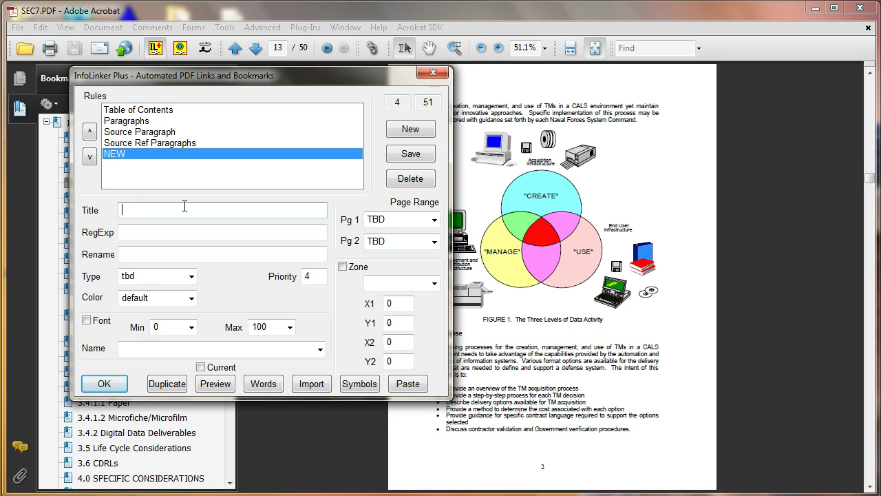
{"action": "type", "text": "Figure Destination"}
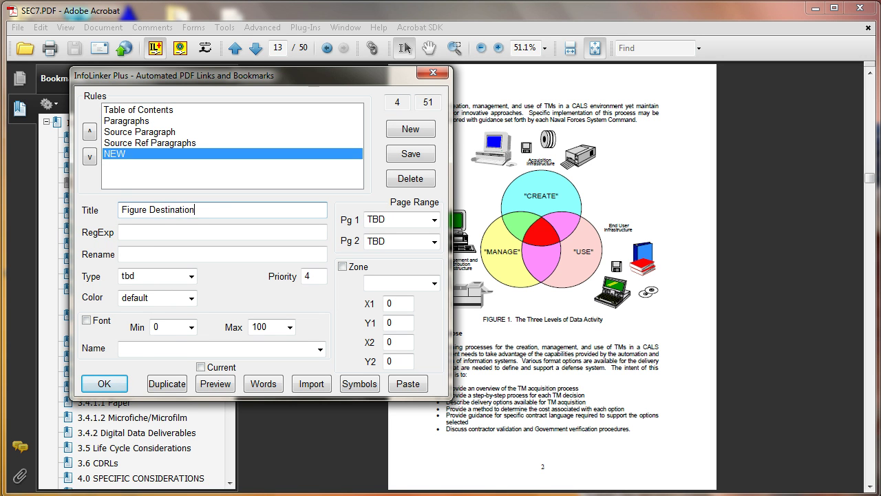
{"action": "type", "text": "s"}
- Set the new rule's regular expression to (^|\n)(FIGURE \d+\.) ([A-Z]) and its rename value to $2
{"action": "left_click", "coordinate": [164, 234]}
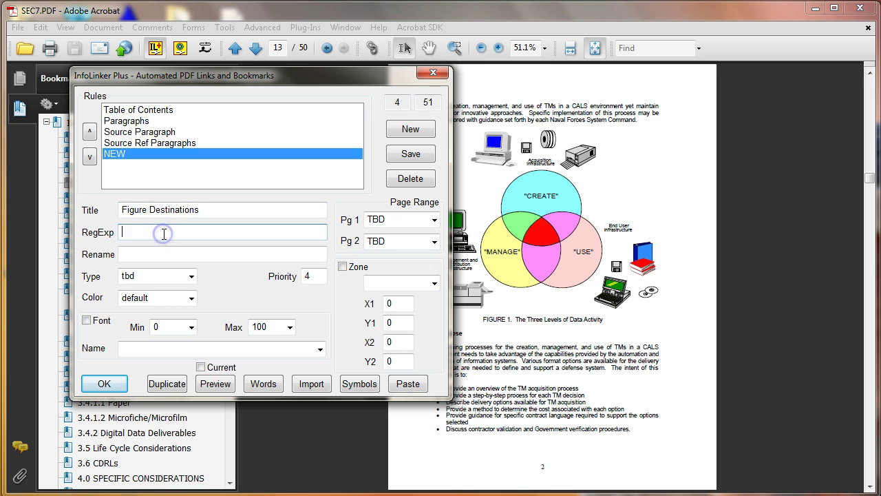
{"action": "type", "text": "(^|\\n)(FI"}
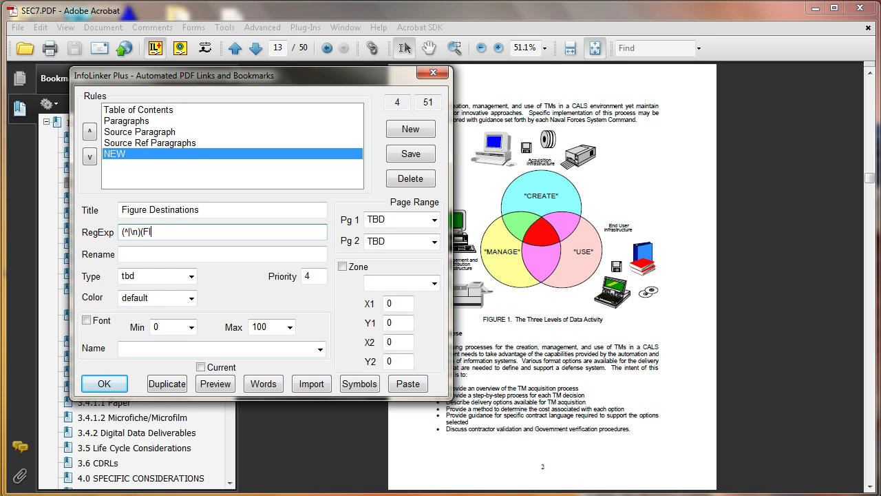
{"action": "type", "text": "GURE \\d+\\.) ([A-Z]"}
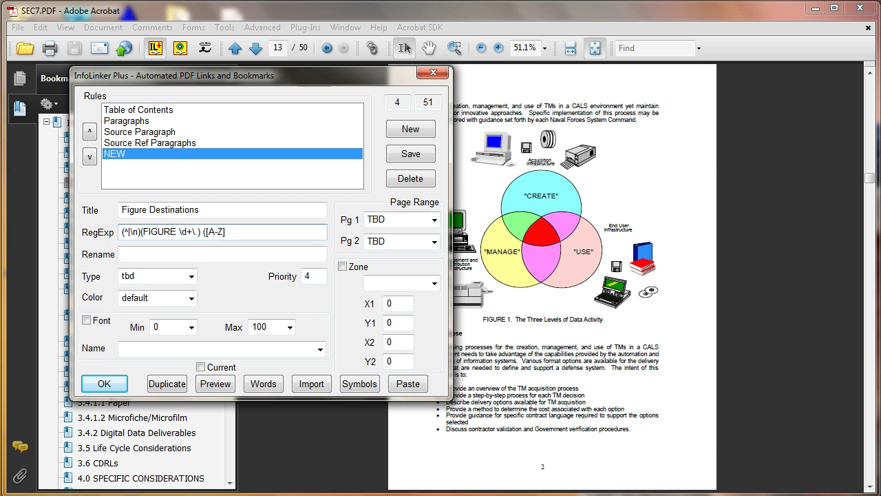
{"action": "type", "text": ")"}
{"action": "left_click", "coordinate": [131, 253]}
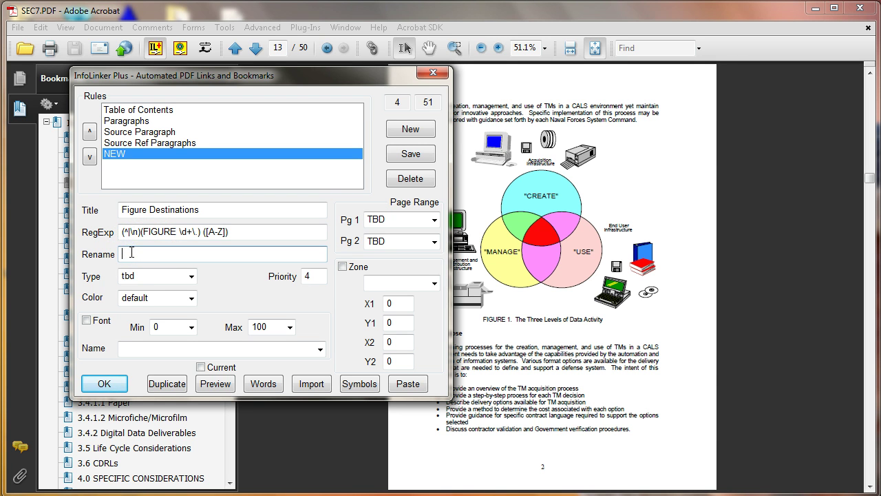
{"action": "type", "text": "$2"}
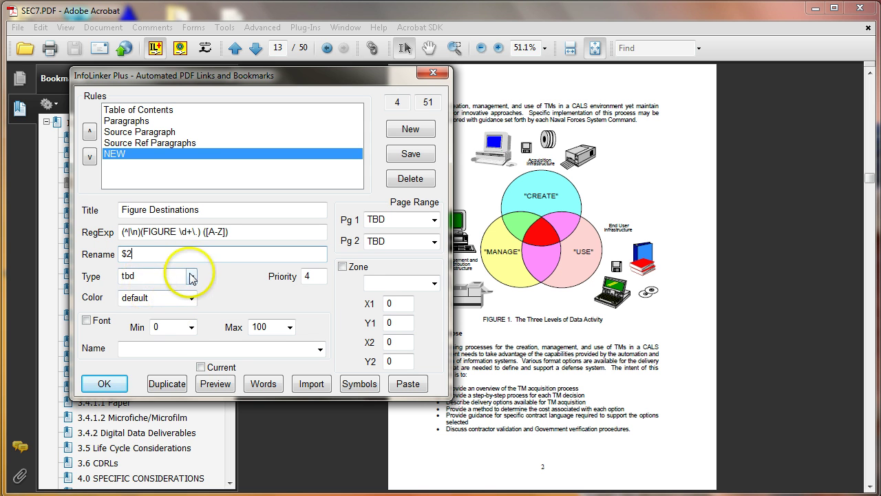
- Make the figure rule a Destination type covering page 12 to END, and save it
{"action": "left_click", "coordinate": [190, 275]}
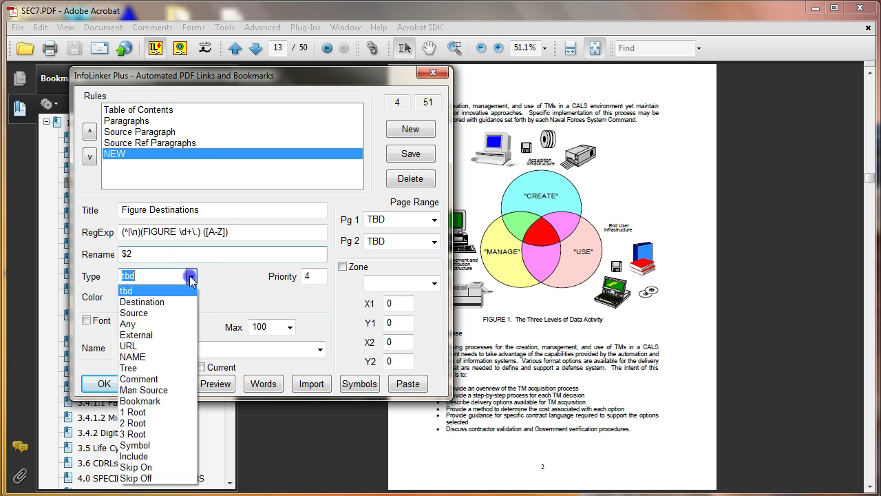
{"action": "left_click", "coordinate": [159, 303]}
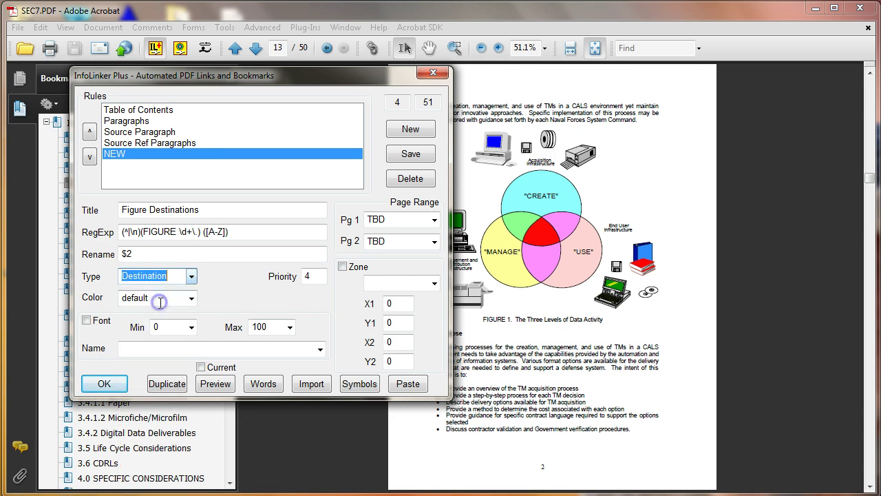
{"action": "left_click", "coordinate": [435, 219]}
{"action": "left_click", "coordinate": [425, 220]}
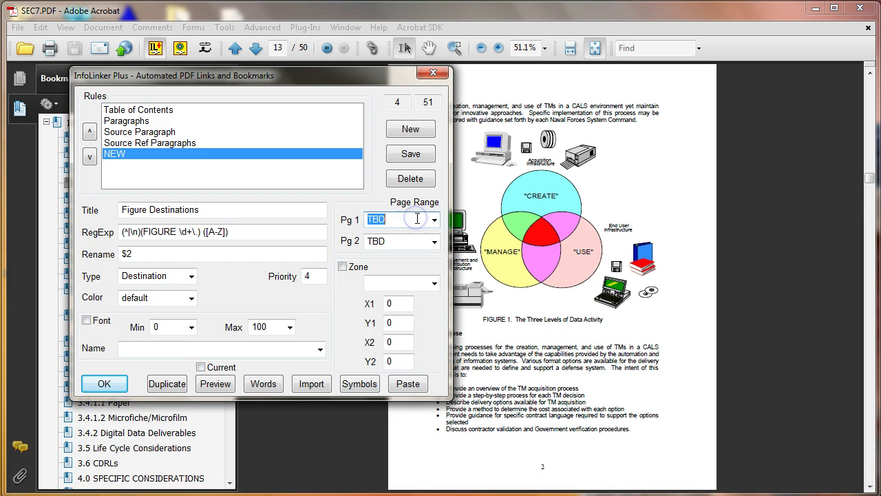
{"action": "type", "text": "12"}
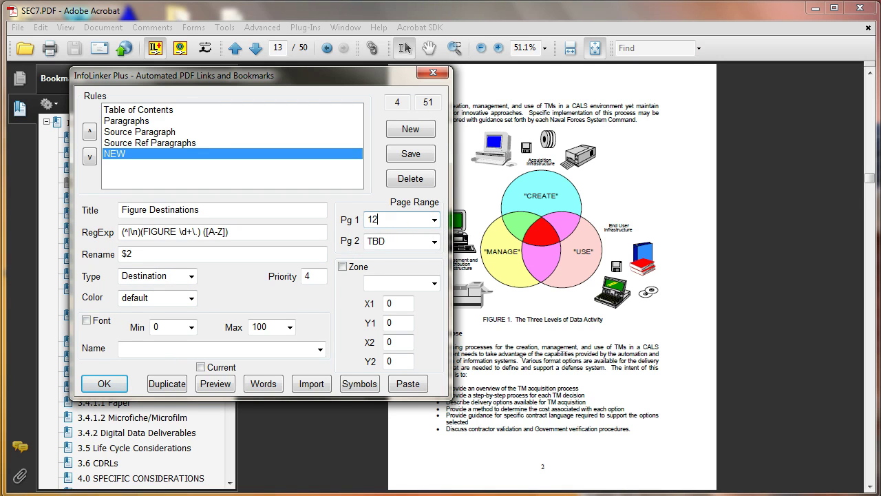
{"action": "left_click", "coordinate": [434, 243]}
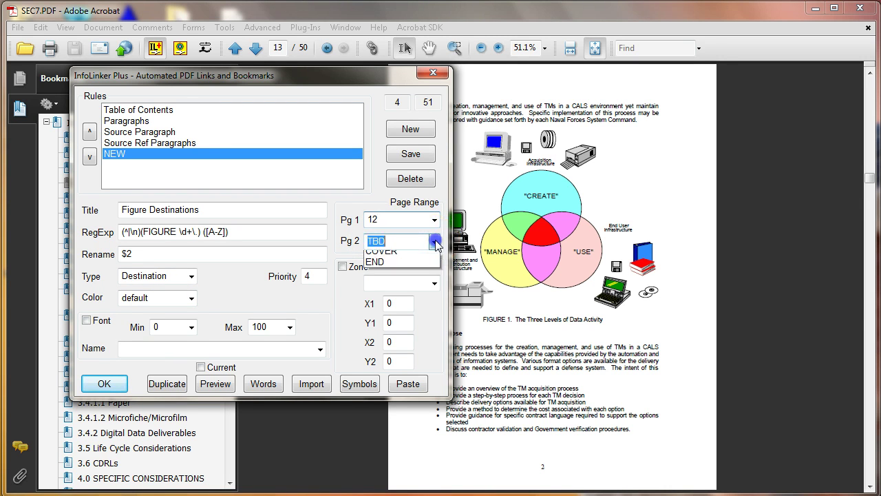
{"action": "left_click", "coordinate": [381, 267]}
{"action": "left_click", "coordinate": [411, 157]}
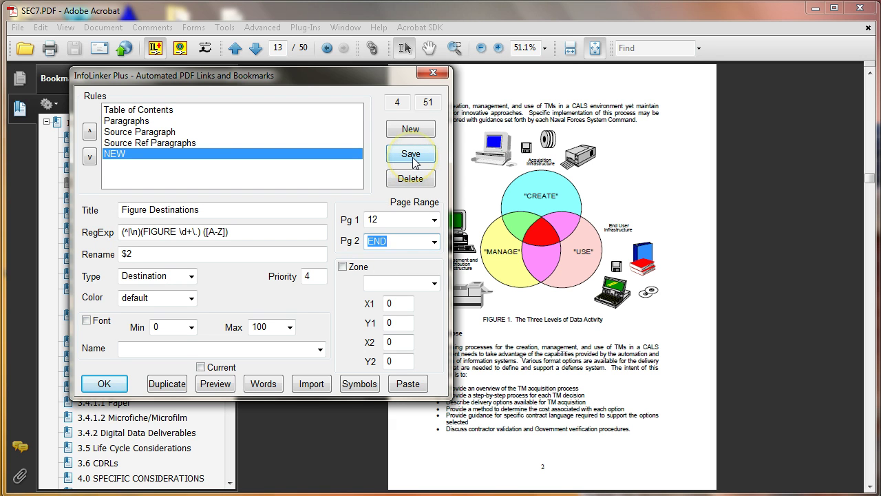
{"action": "left_click", "coordinate": [411, 154]}
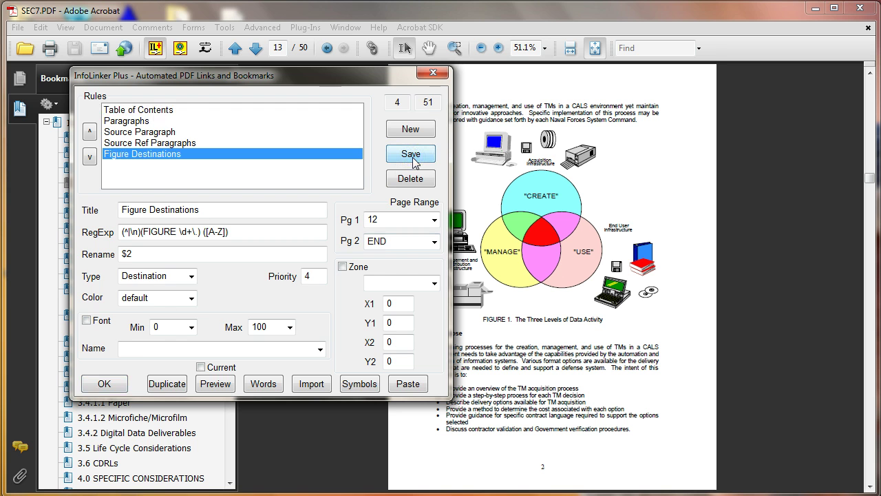
{"action": "left_click", "coordinate": [107, 386]}
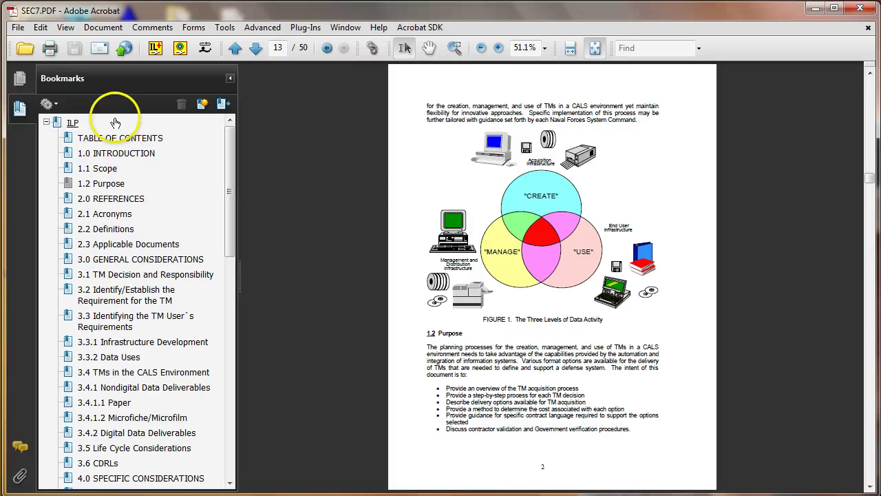
- Remove all existing link and bookmark extras from the document and regenerate them from the saved rules
{"action": "left_click", "coordinate": [305, 27]}
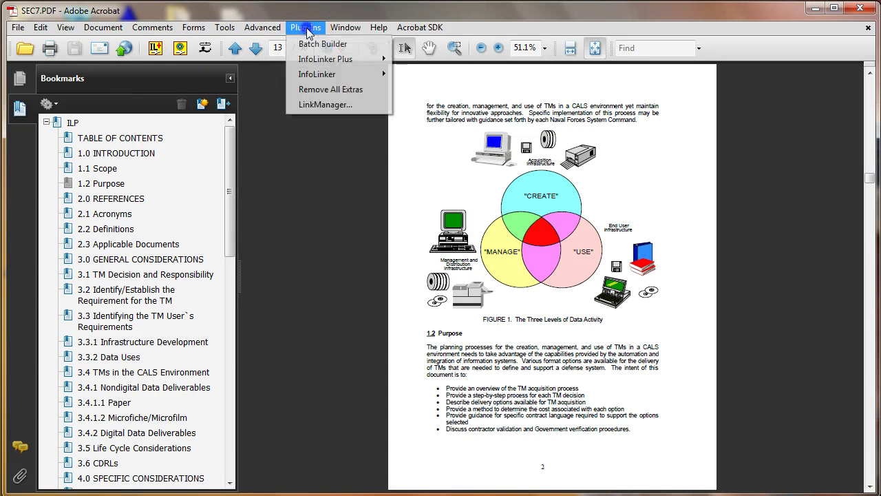
{"action": "left_click", "coordinate": [315, 89]}
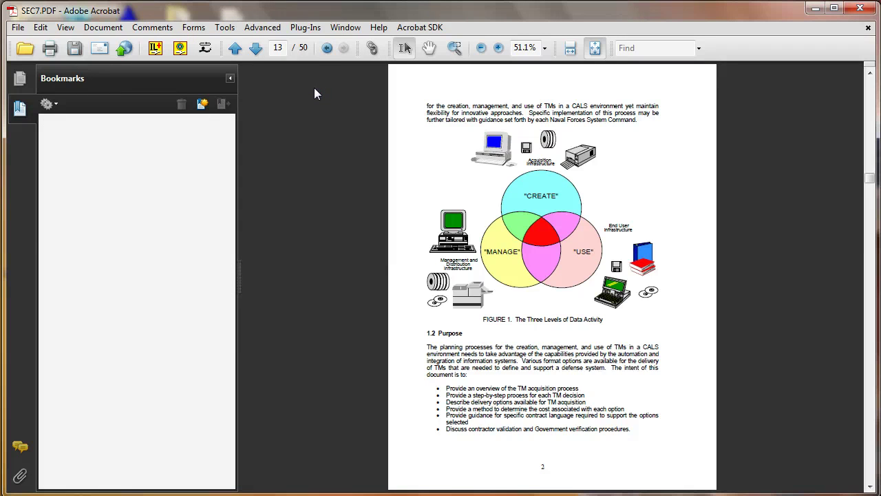
{"action": "left_click", "coordinate": [181, 51]}
{"action": "left_click", "coordinate": [180, 48]}
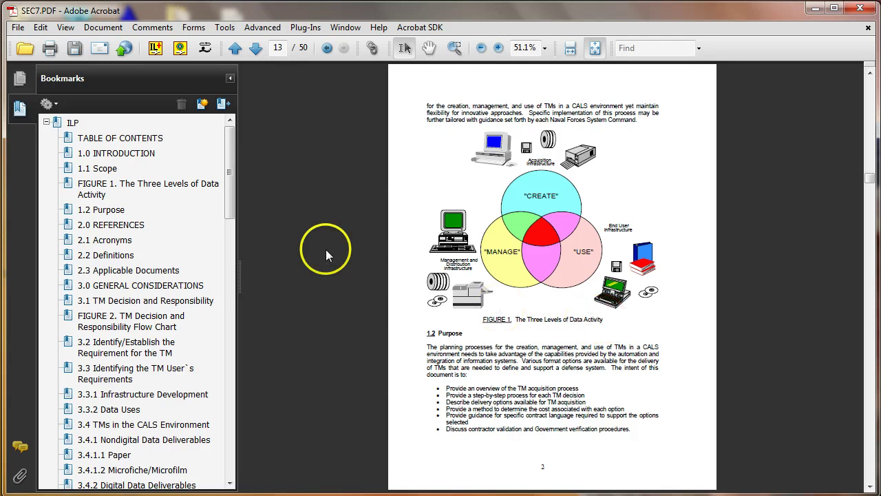
- Check the FIGURE 1, 3.1 TM Decision and Responsibility, and FIGURE 2 bookmarks against their captions and headings
{"action": "left_click", "coordinate": [108, 187]}
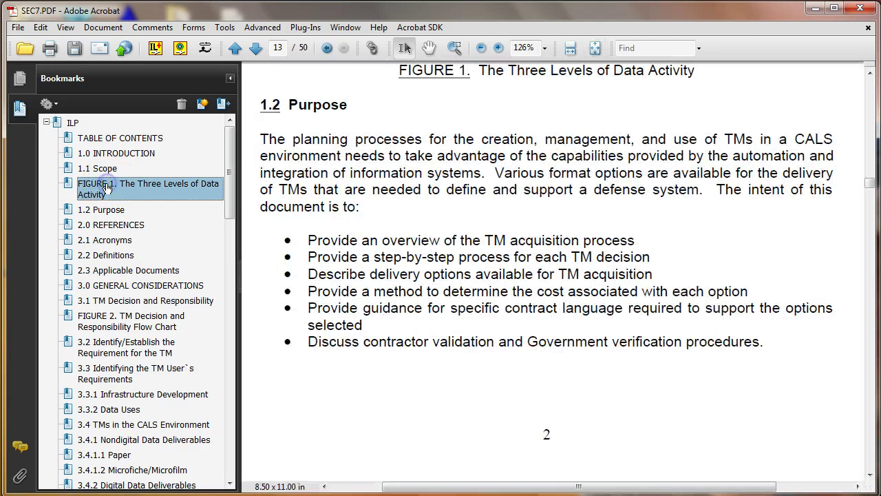
{"action": "left_click", "coordinate": [870, 73]}
{"action": "left_click_drag", "start_coordinate": [870, 73], "coordinate": [871, 74]}
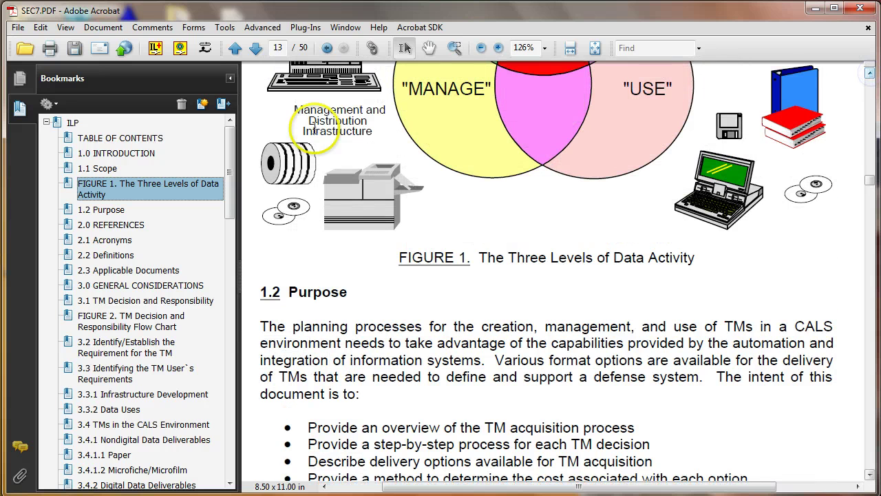
{"action": "left_click", "coordinate": [102, 303]}
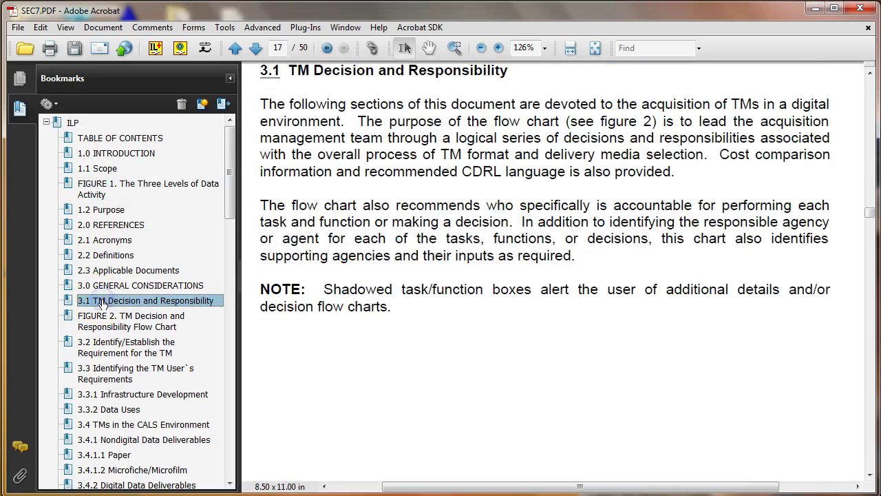
{"action": "left_click", "coordinate": [100, 320]}
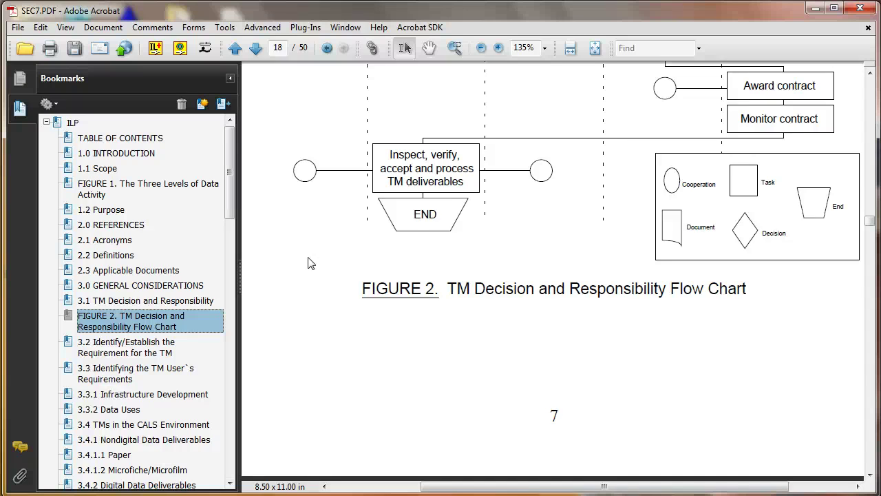
- Go to the table of contents, fit the whole page in view, and advance to the FIGURES list on page 8
{"action": "left_click", "coordinate": [119, 138]}
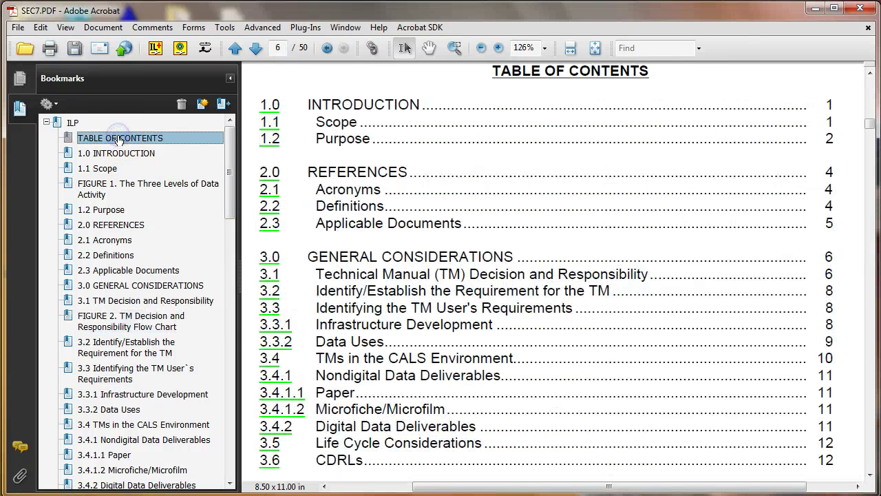
{"action": "left_click", "coordinate": [595, 48]}
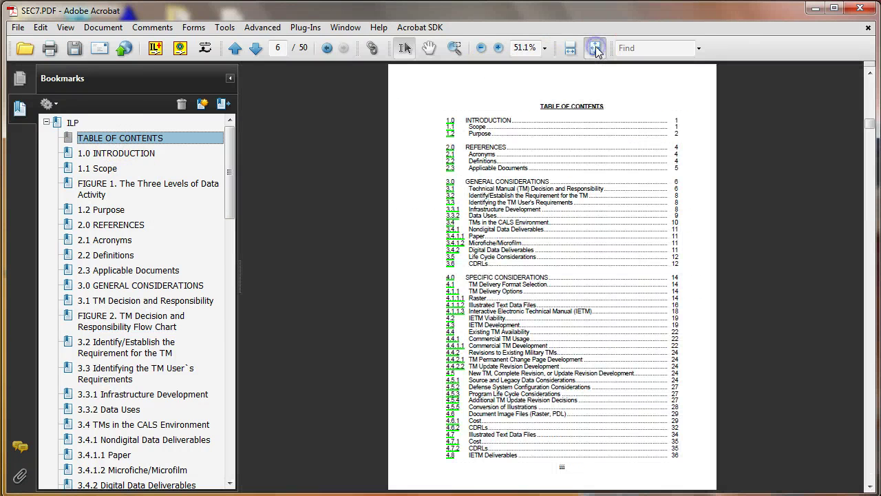
{"action": "left_click", "coordinate": [256, 48]}
{"action": "left_click", "coordinate": [255, 48]}
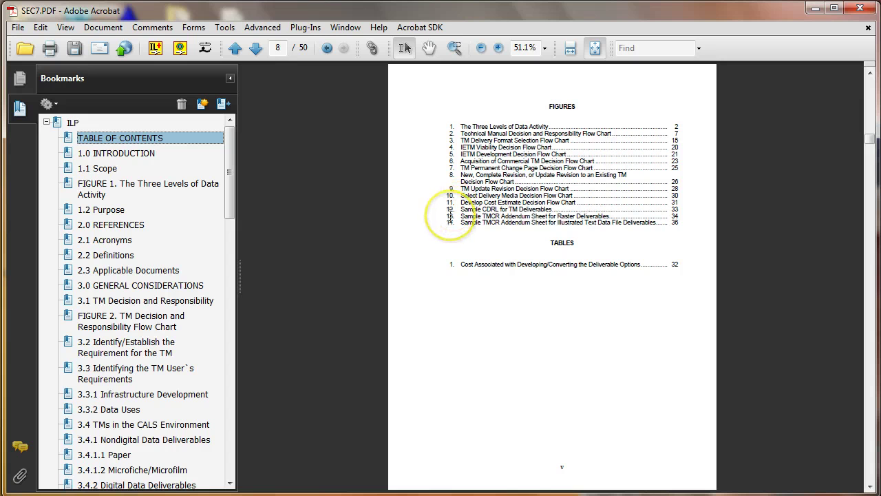
- Add a new InfoLinker Plus rule and title it Source Figures
{"action": "left_click", "coordinate": [155, 48]}
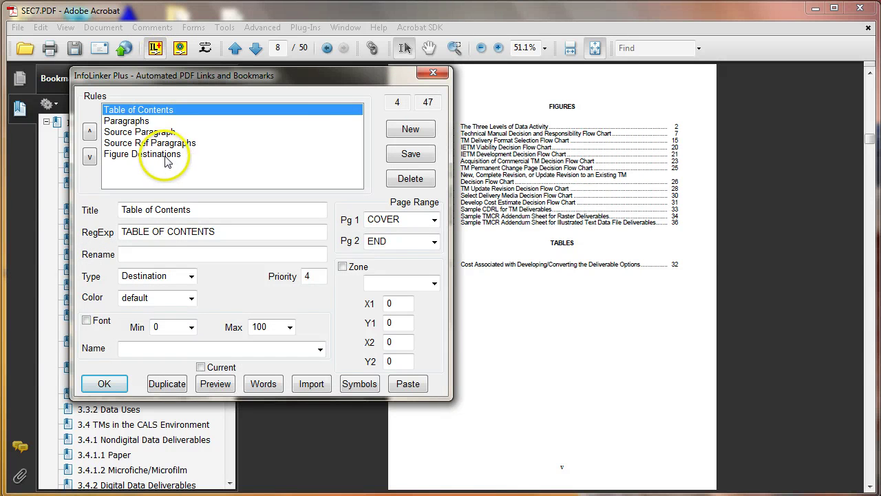
{"action": "left_click", "coordinate": [412, 130]}
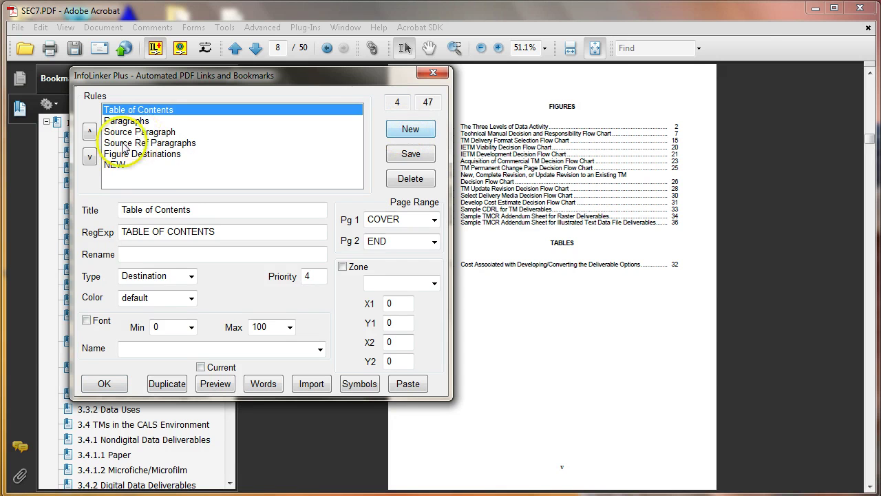
{"action": "left_click", "coordinate": [116, 166]}
{"action": "left_click", "coordinate": [146, 210]}
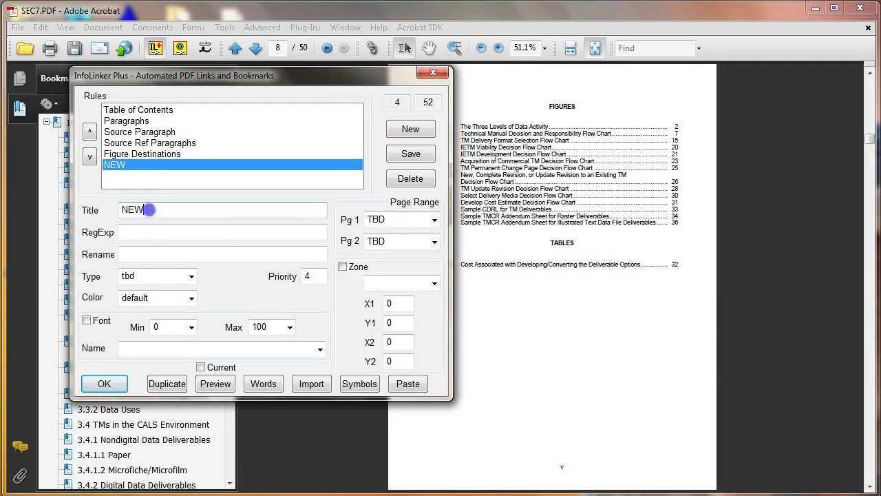
{"action": "left_click_drag", "start_coordinate": [146, 210], "coordinate": [57, 220]}
{"action": "type", "text": "Source Figures"}
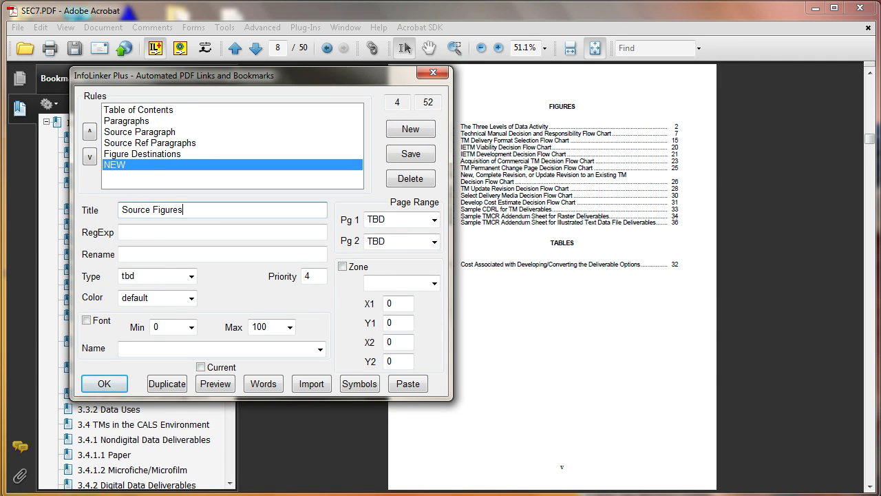
- Limit the Source Figures rule to page 8 through page 8 and make it a Source type
{"action": "double_click", "coordinate": [372, 219]}
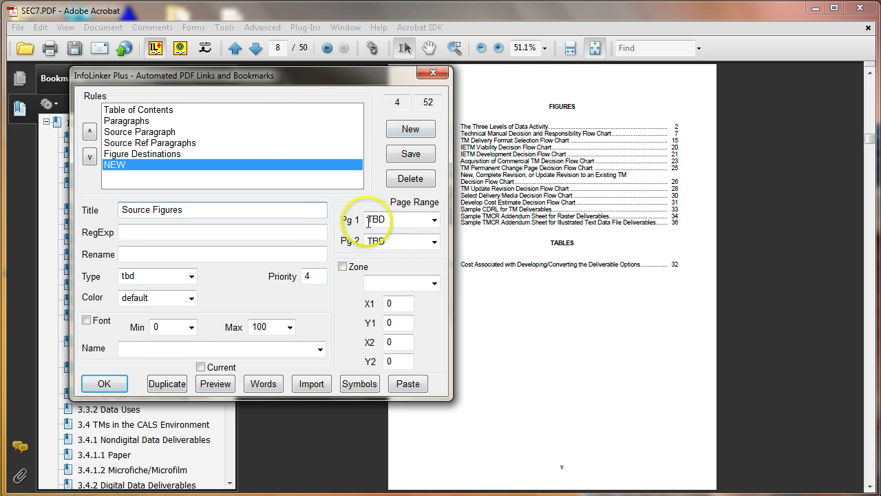
{"action": "type", "text": "8"}
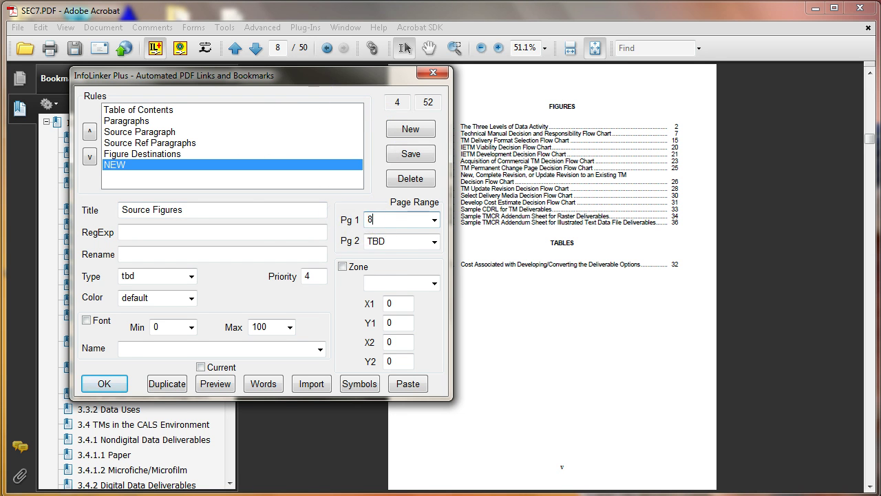
{"action": "double_click", "coordinate": [376, 241]}
{"action": "type", "text": "8"}
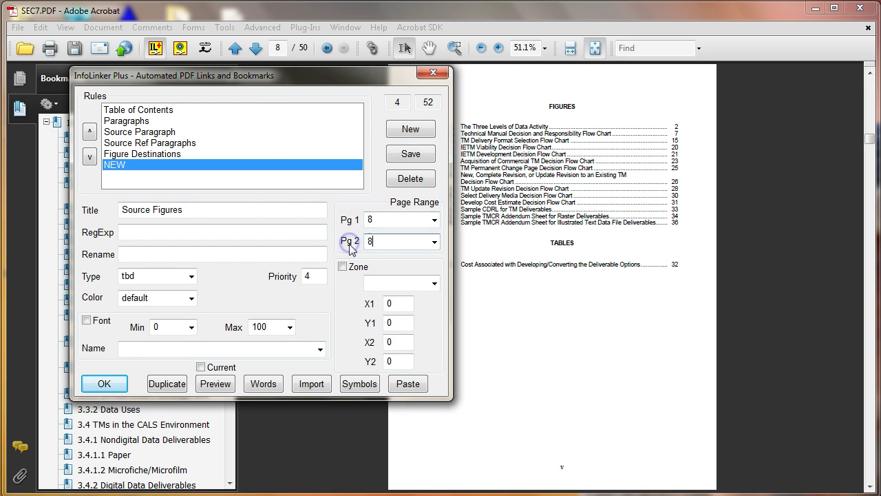
{"action": "left_click", "coordinate": [190, 277]}
{"action": "left_click", "coordinate": [165, 312]}
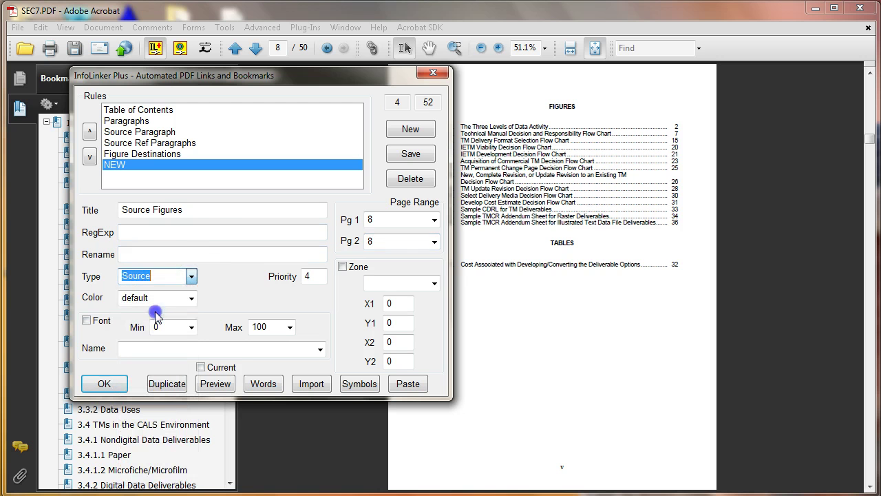
- Give the rule the expression (^|\n)(\d+\.) and the rename pattern FIGURE $2, then save it and close the rule editor
{"action": "left_click", "coordinate": [190, 233]}
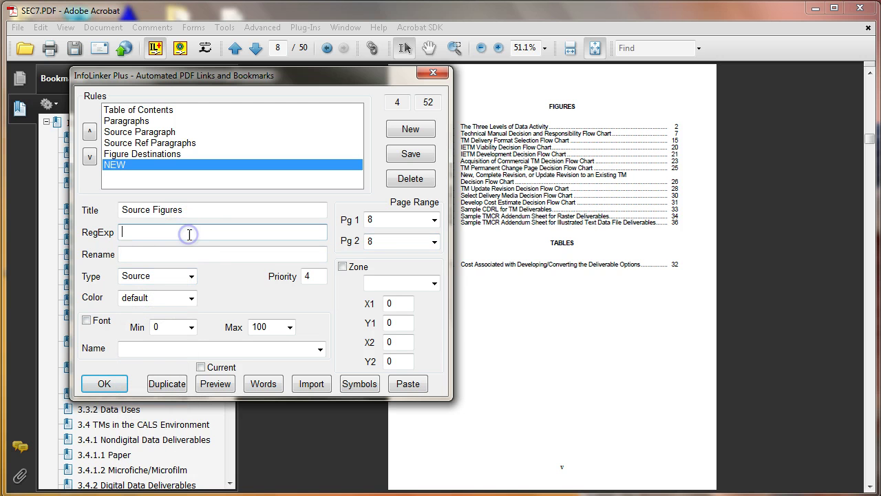
{"action": "type", "text": "(^|"}
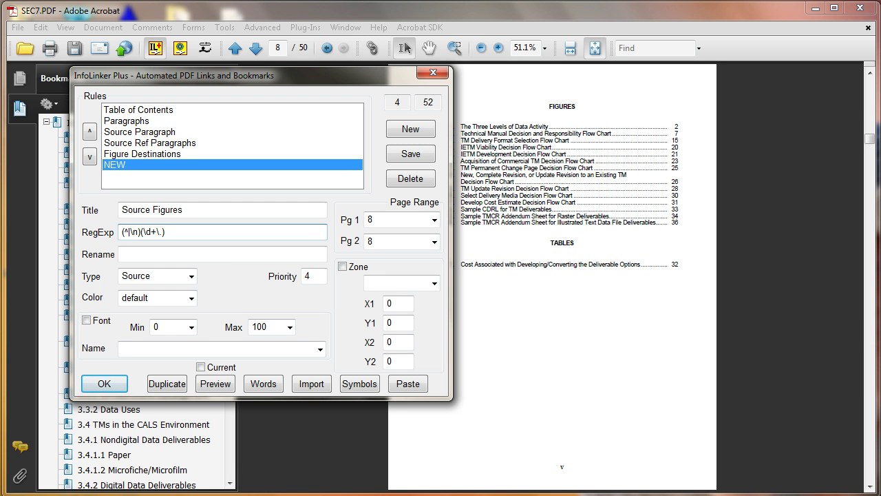
{"action": "left_click", "coordinate": [155, 255]}
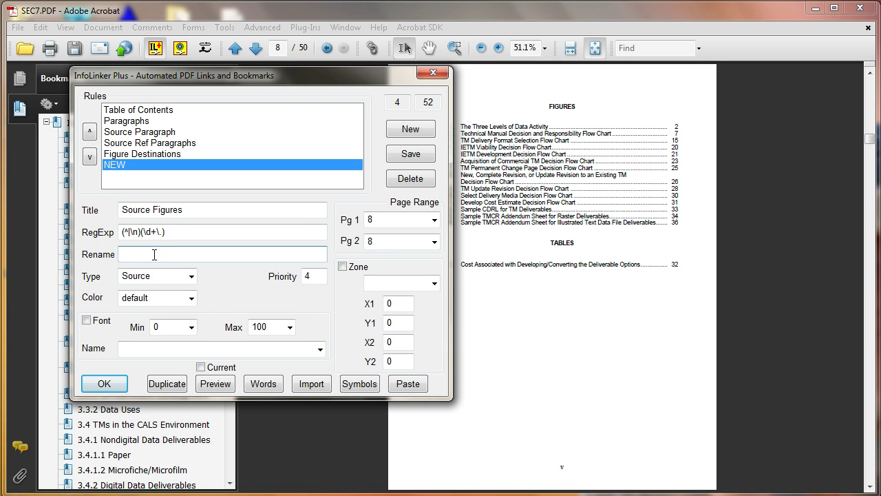
{"action": "type", "text": "FIGURE $2"}
{"action": "left_click", "coordinate": [164, 232]}
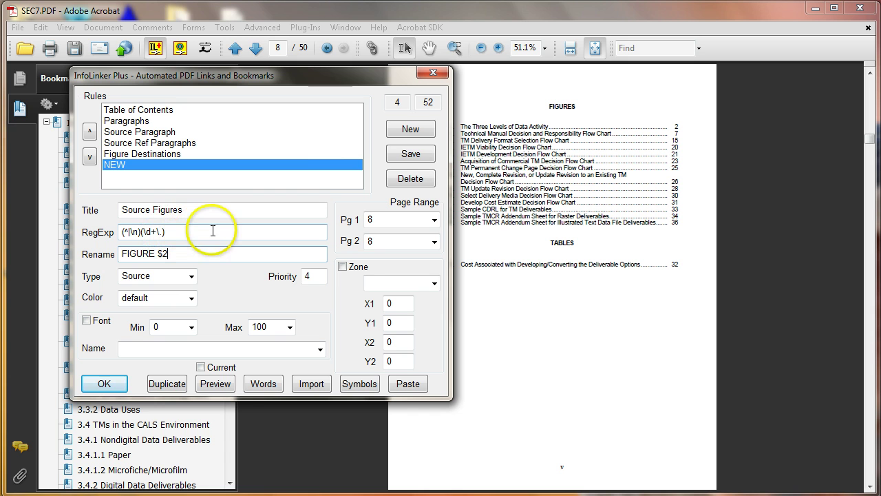
{"action": "left_click", "coordinate": [405, 157]}
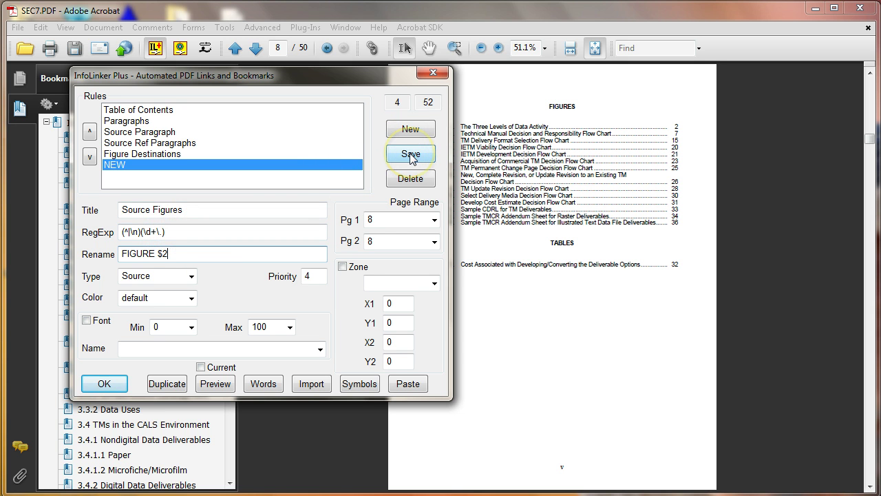
{"action": "left_click", "coordinate": [411, 158]}
{"action": "left_click", "coordinate": [411, 157]}
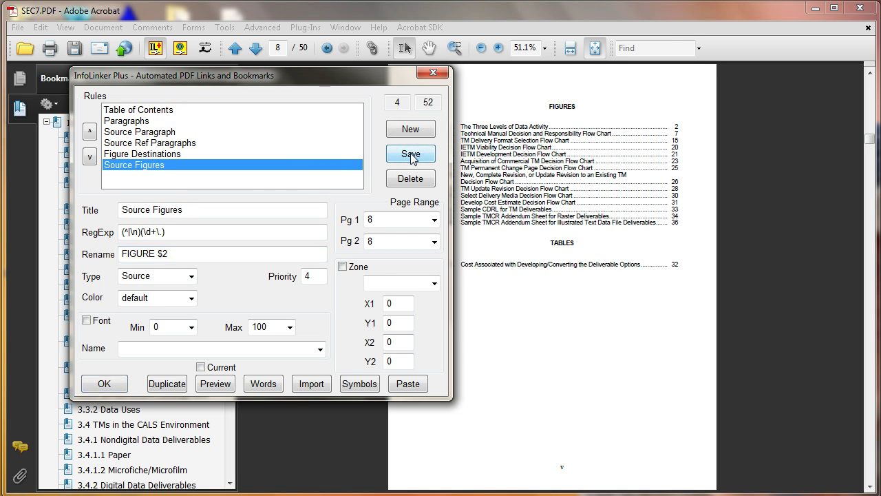
{"action": "left_click", "coordinate": [365, 181]}
{"action": "left_click", "coordinate": [104, 383]}
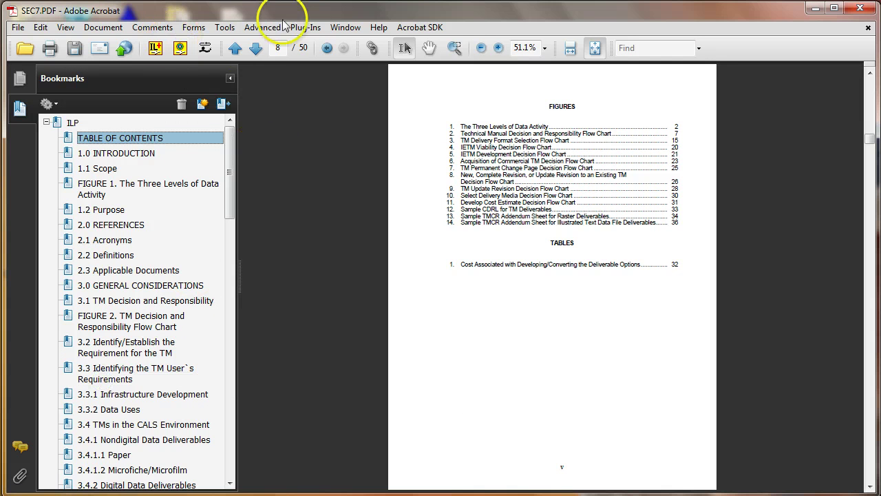
- Remove all existing extras from the document and rebuild the links and bookmarks with the Source Figures rule included
{"action": "left_click", "coordinate": [305, 31]}
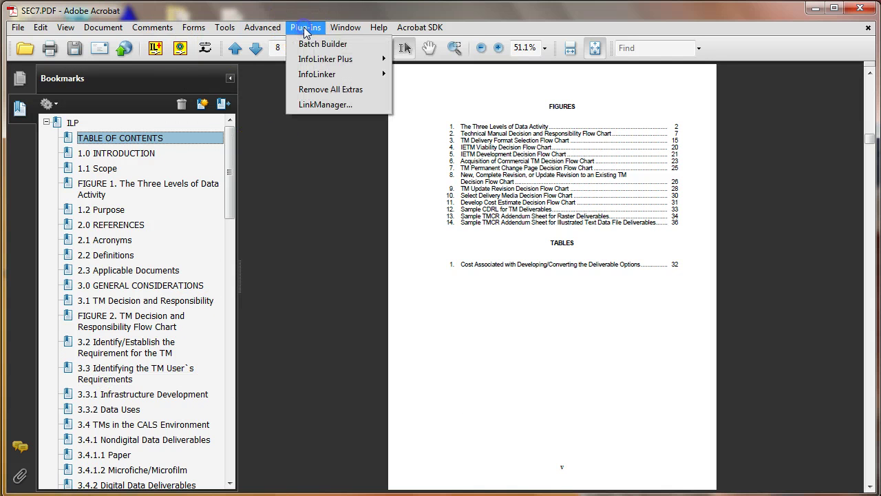
{"action": "left_click", "coordinate": [317, 91]}
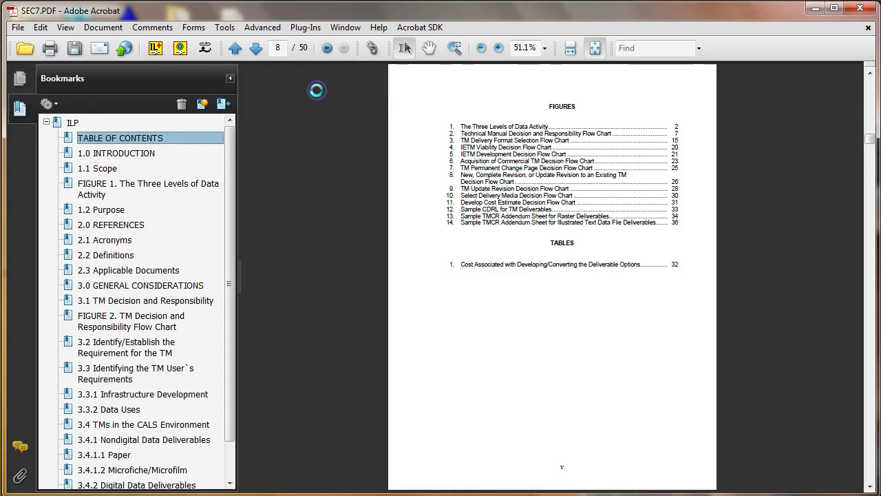
{"action": "left_click", "coordinate": [183, 54]}
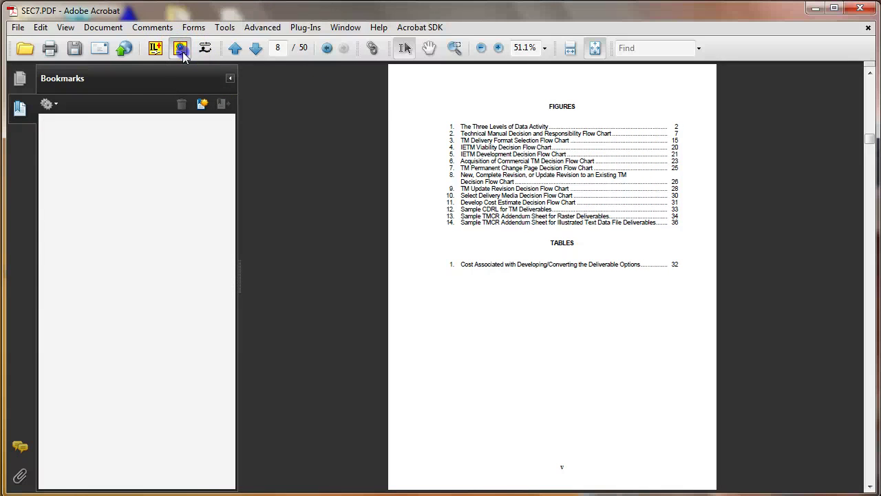
{"action": "left_click", "coordinate": [241, 240]}
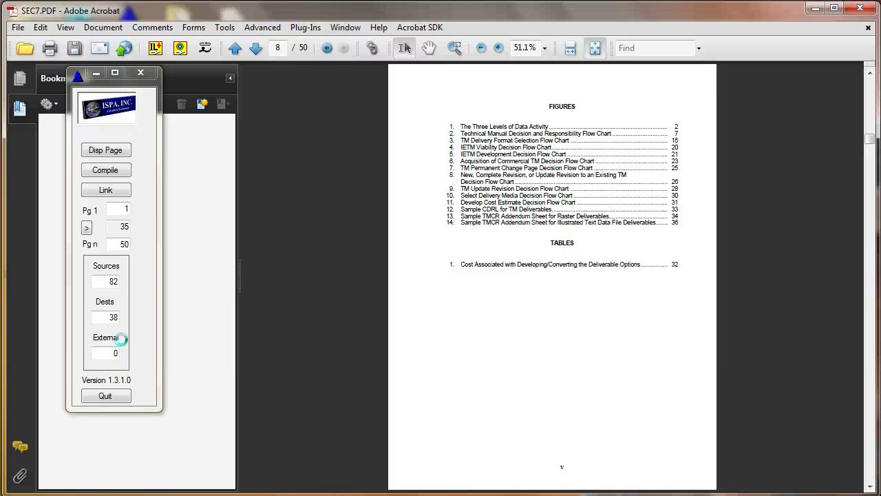
{"action": "left_click", "coordinate": [105, 338]}
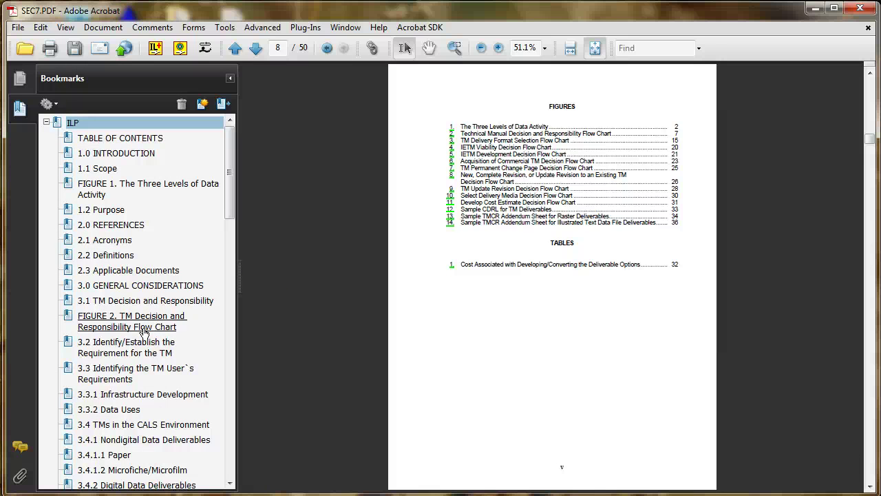
- Follow the link on entry 12 of the FIGURES list to check its target figure, and return to the list
{"action": "left_click", "coordinate": [571, 50]}
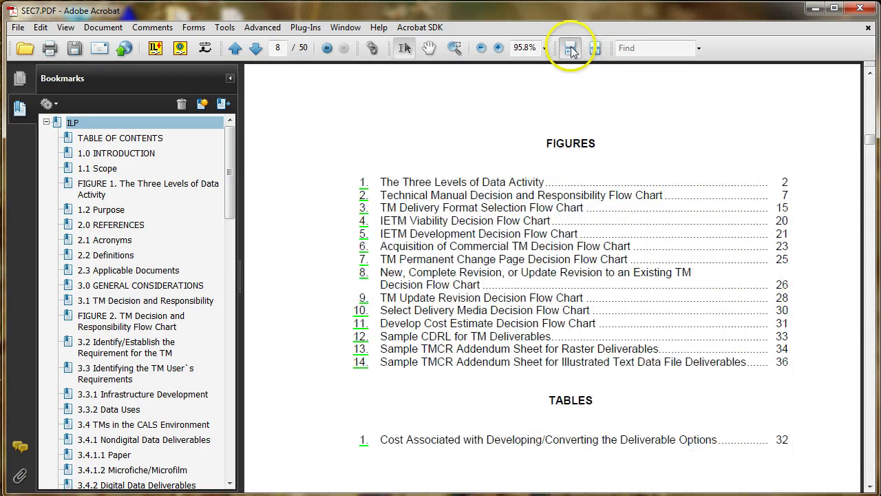
{"action": "left_click", "coordinate": [360, 338]}
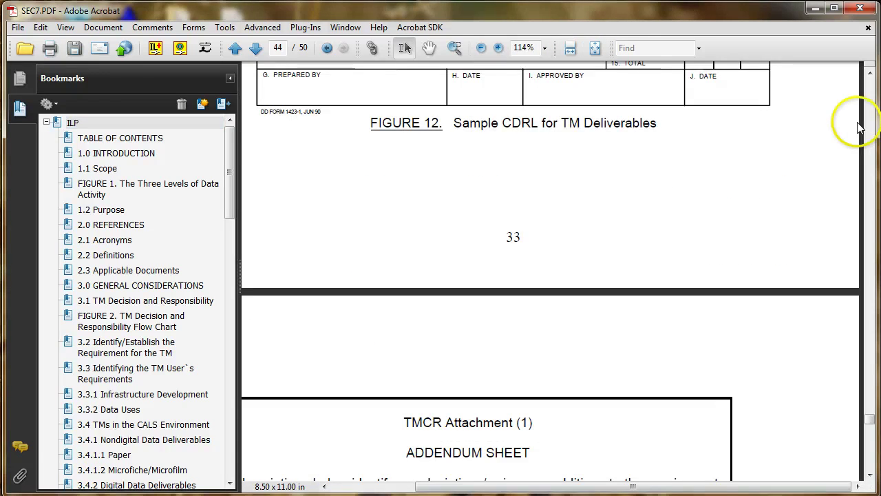
{"action": "left_click", "coordinate": [870, 72]}
{"action": "left_click_drag", "start_coordinate": [869, 71], "coordinate": [869, 71]}
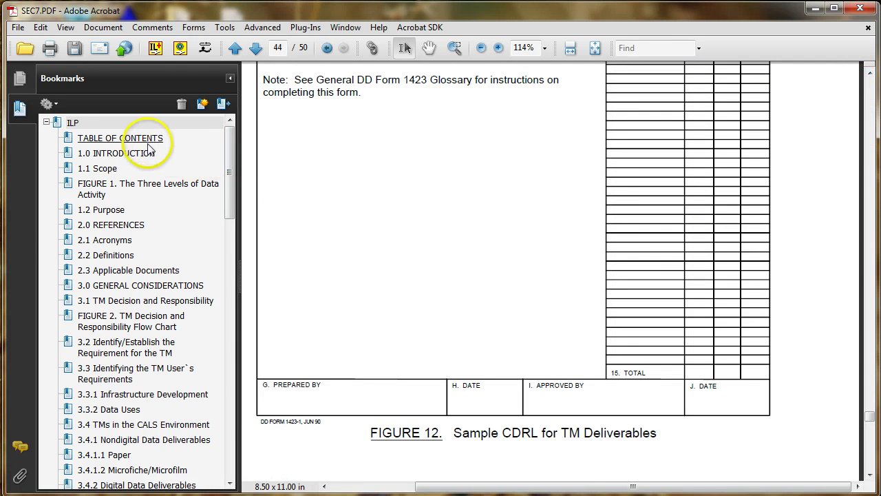
{"action": "left_click", "coordinate": [327, 48]}
{"action": "left_click", "coordinate": [327, 48]}
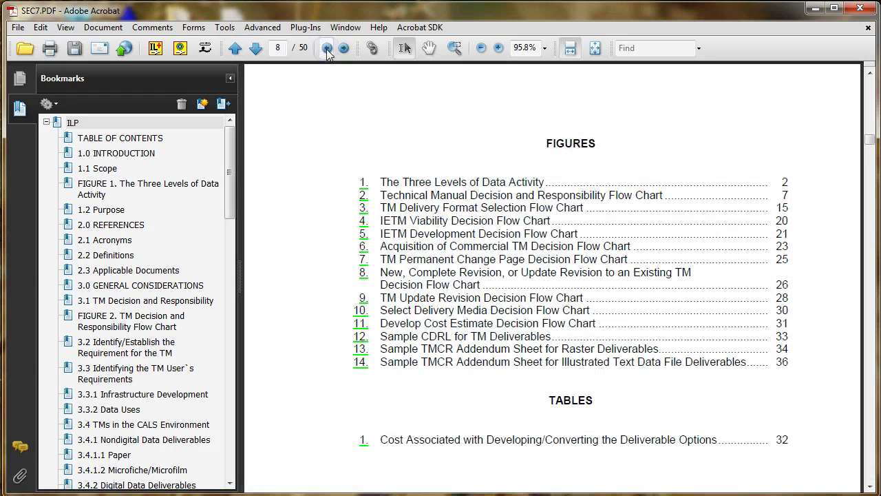
- Check the link on entry 3 of the FIGURES list and the FIGURE 2 bookmark against their figure captions
{"action": "left_click", "coordinate": [365, 208]}
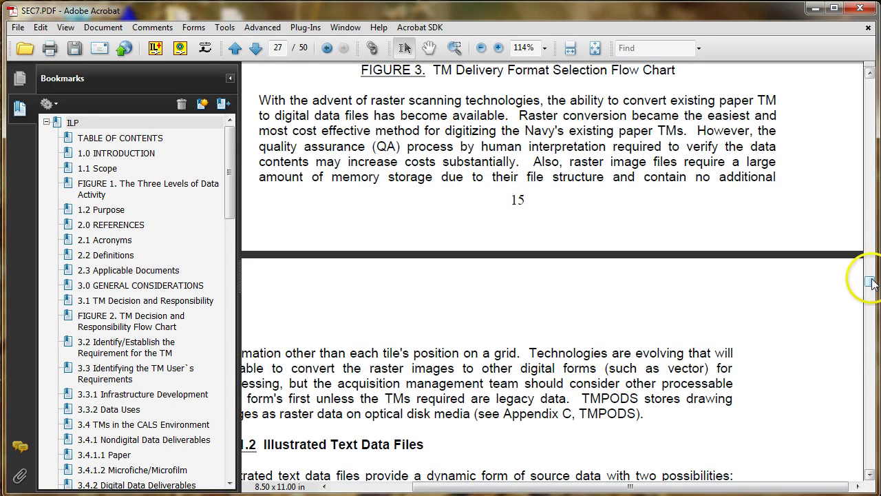
{"action": "mouse_move", "coordinate": [870, 280]}
{"action": "left_mouse_down"}
{"action": "mouse_move", "coordinate": [872, 256]}
{"action": "mouse_move", "coordinate": [875, 272]}
{"action": "left_mouse_up"}
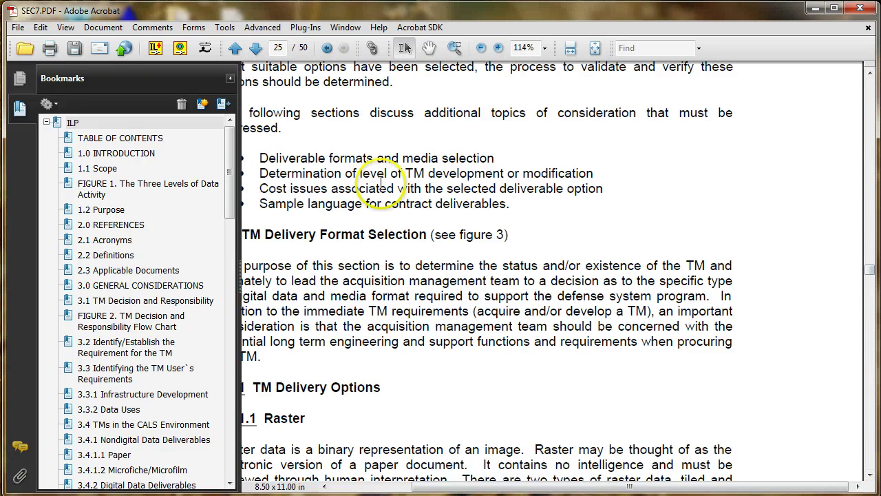
{"action": "left_click", "coordinate": [124, 315]}
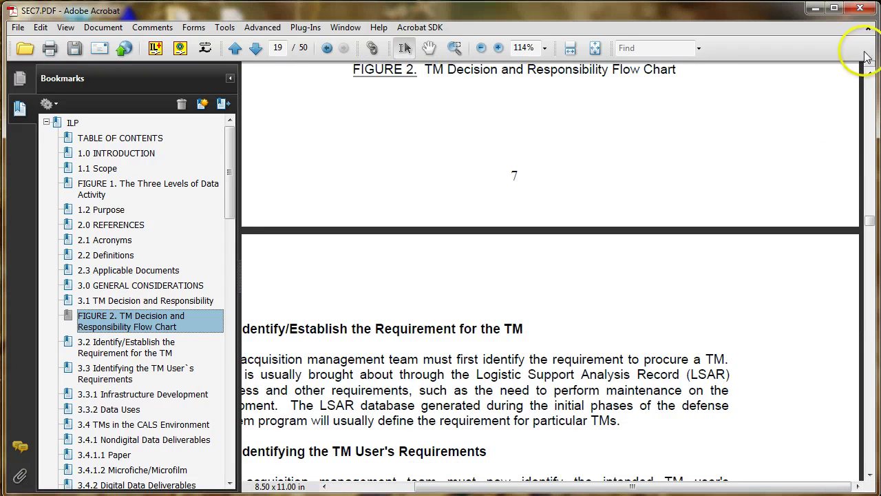
{"action": "left_click", "coordinate": [870, 73]}
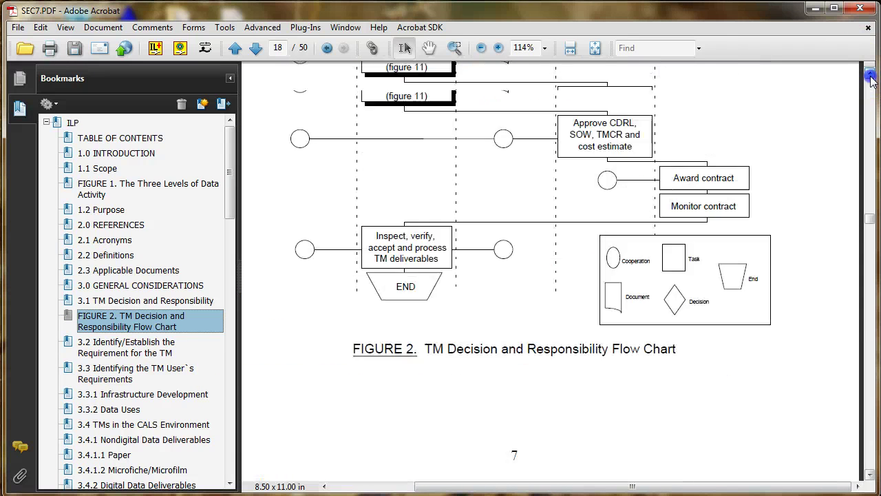
{"action": "left_click", "coordinate": [870, 73]}
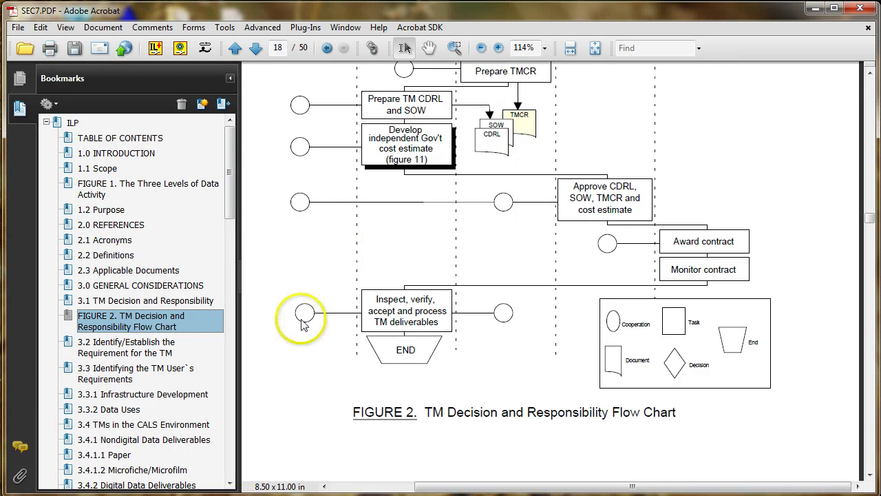
- Go through the table of contents to page 8 and highlight the linked number of the single TABLES entry
{"action": "left_click", "coordinate": [135, 138]}
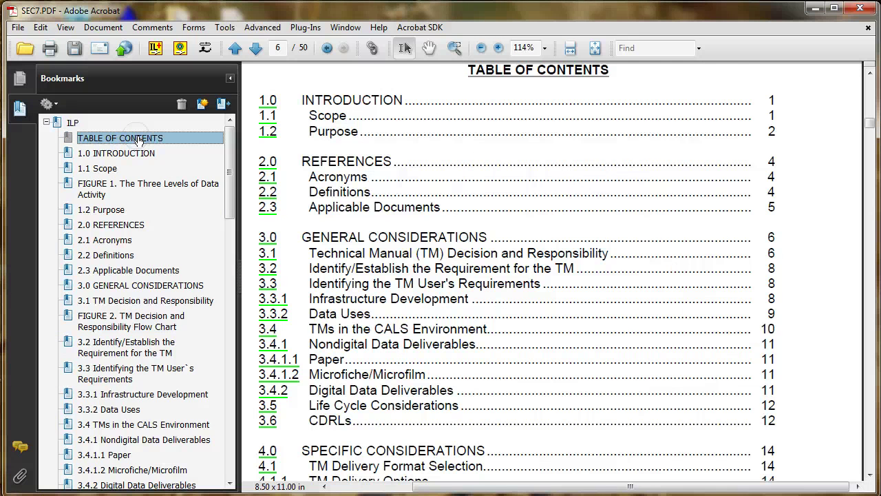
{"action": "left_click", "coordinate": [256, 48]}
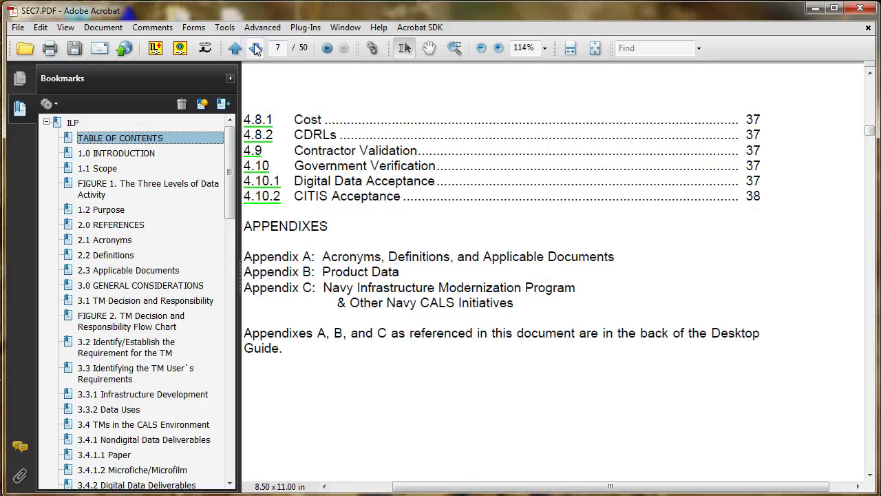
{"action": "left_click", "coordinate": [255, 48]}
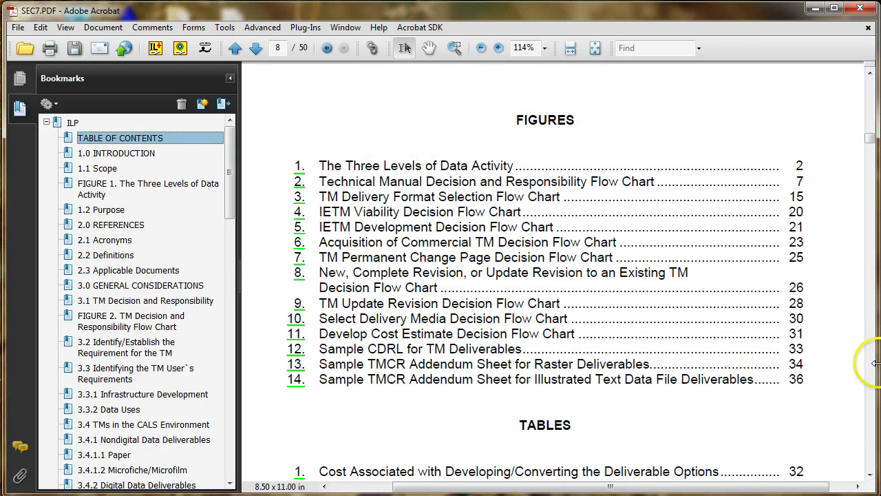
{"action": "left_click", "coordinate": [871, 477]}
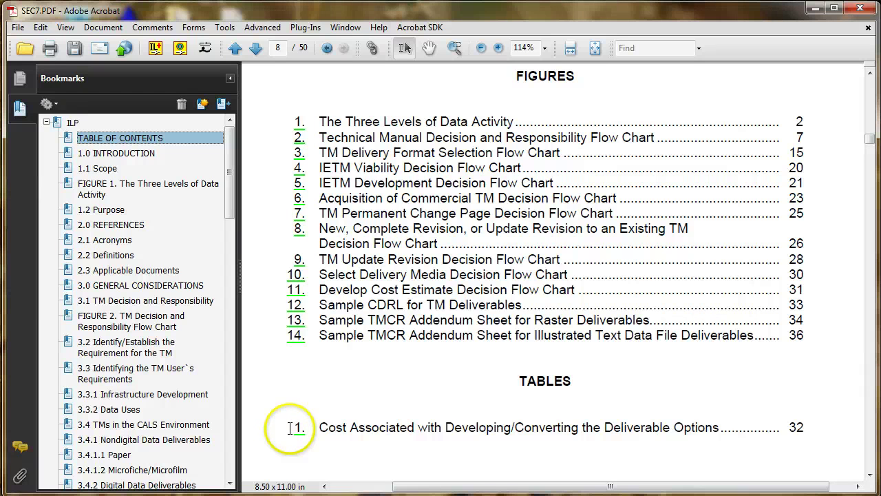
{"action": "left_click_drag", "start_coordinate": [290, 428], "coordinate": [316, 435]}
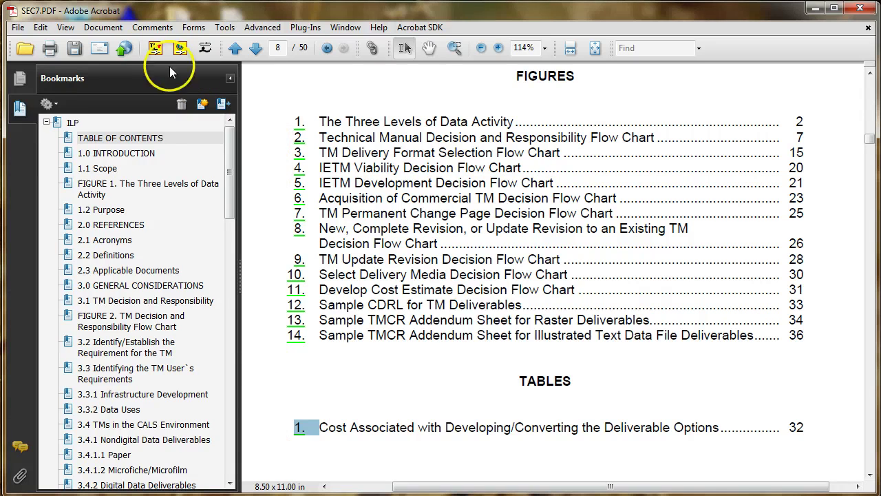
- Paste the highlighted TABLES entry's coordinates into the Source Figures rule, and restore its RegExp to (^|\n)(\d+\.)
{"action": "left_click", "coordinate": [154, 48]}
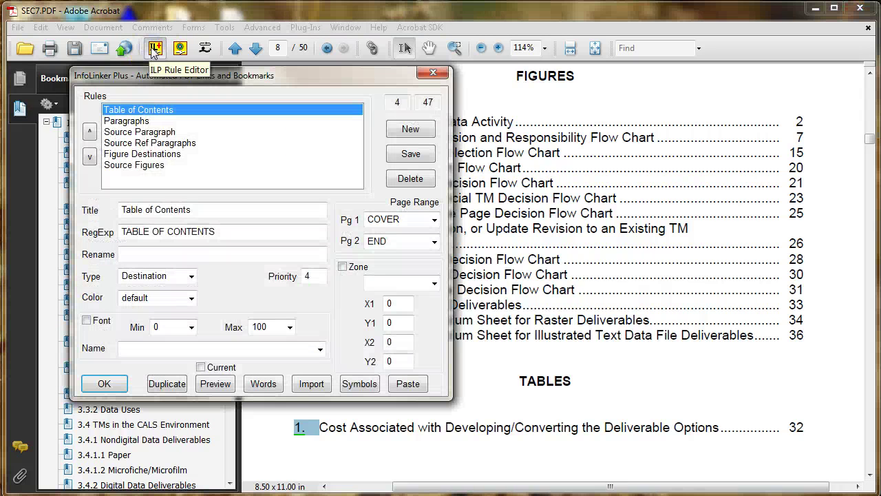
{"action": "left_click", "coordinate": [115, 166]}
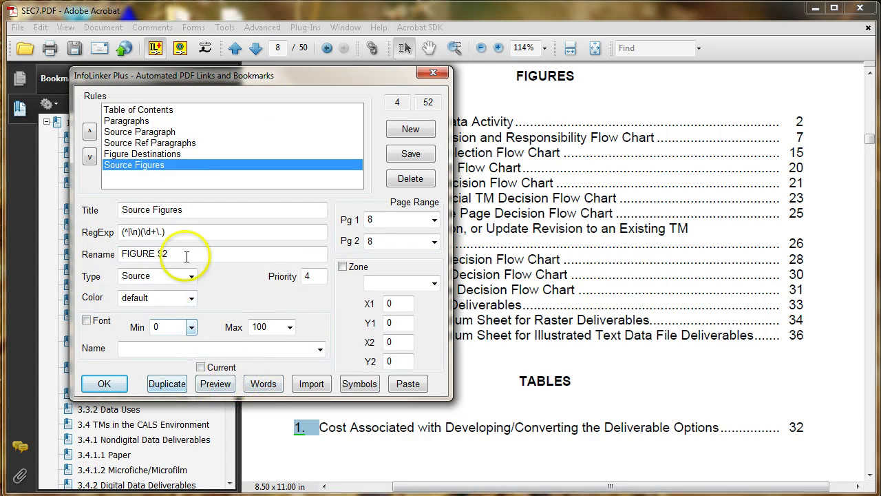
{"action": "left_click", "coordinate": [180, 233]}
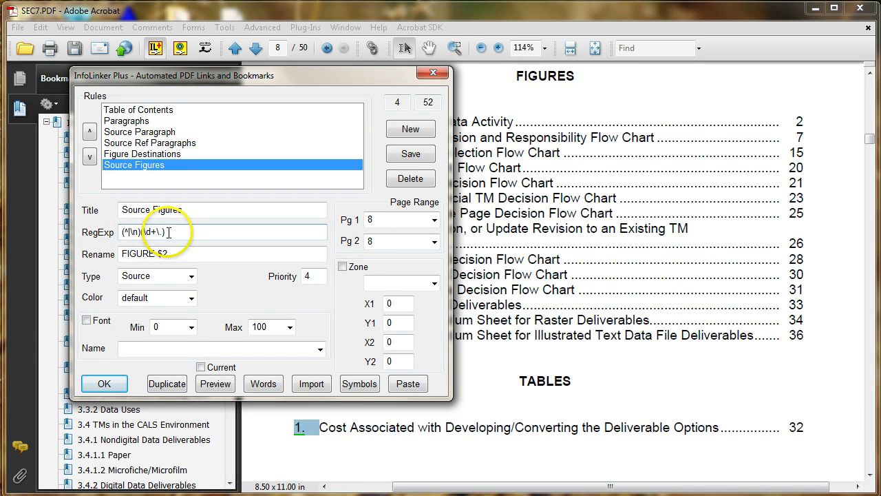
{"action": "left_click_drag", "start_coordinate": [169, 232], "coordinate": [110, 234]}
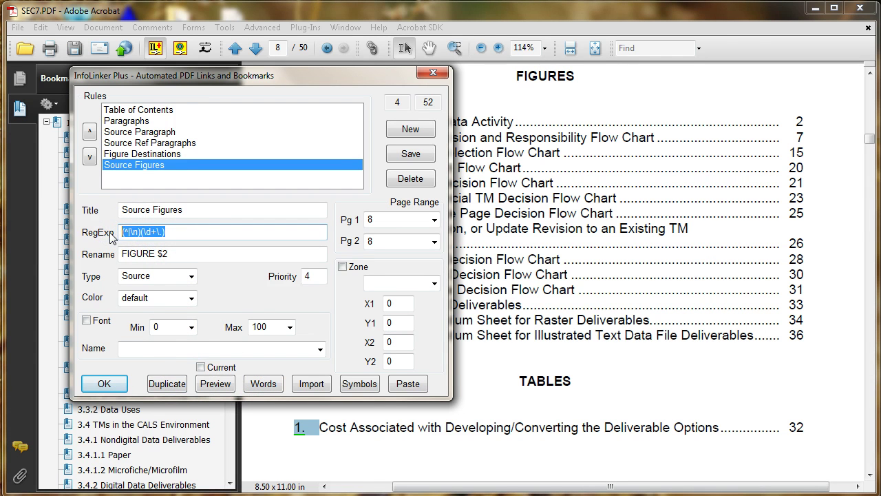
{"action": "left_click", "coordinate": [408, 384]}
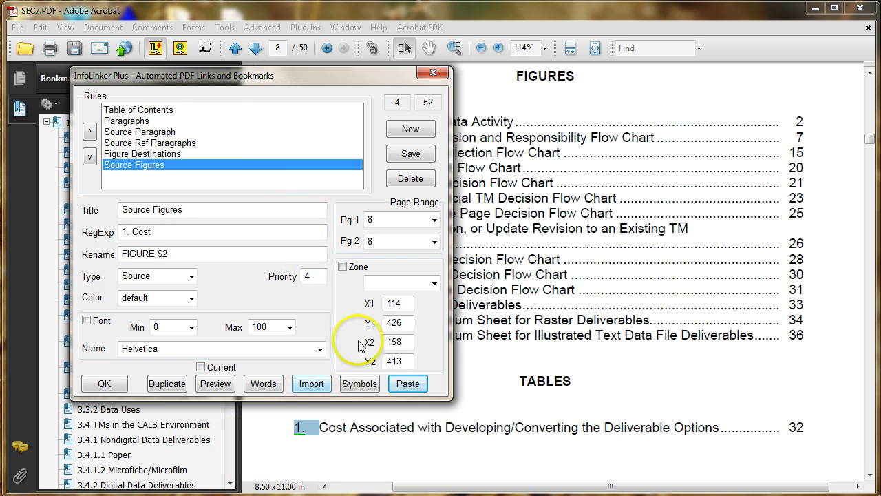
{"action": "left_click", "coordinate": [389, 323]}
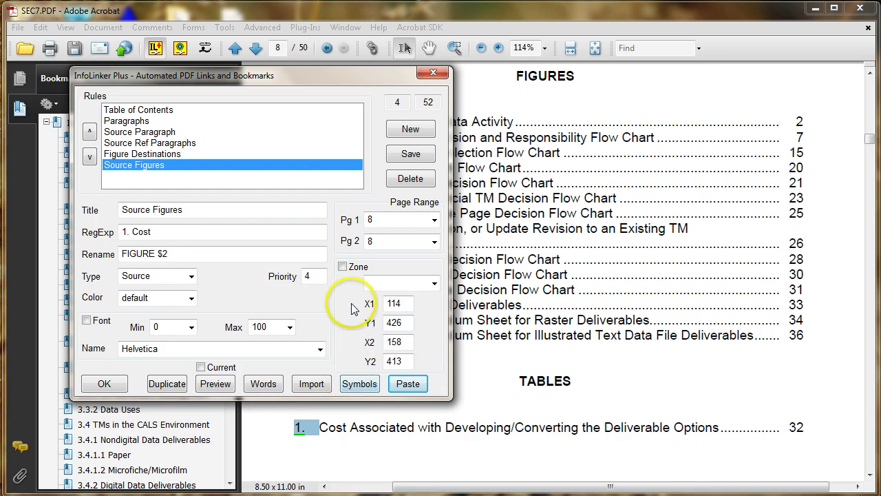
{"action": "left_click_drag", "start_coordinate": [180, 232], "coordinate": [103, 231]}
{"action": "type", "text": "(^|\\n)(\\d+\\.)"}
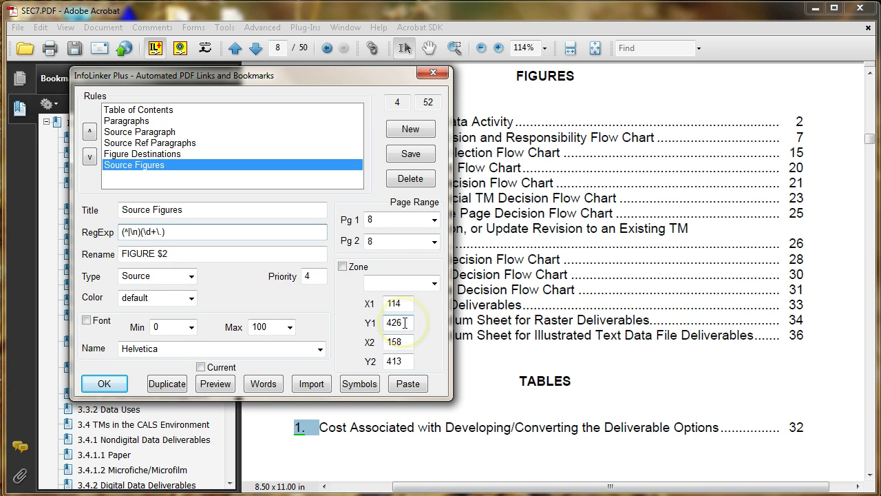
- Restrict the Source Figures rule to a zone with X1 0, Y1 800, X2 640 and Y2 426, and save it
{"action": "left_click_drag", "start_coordinate": [405, 323], "coordinate": [378, 325]}
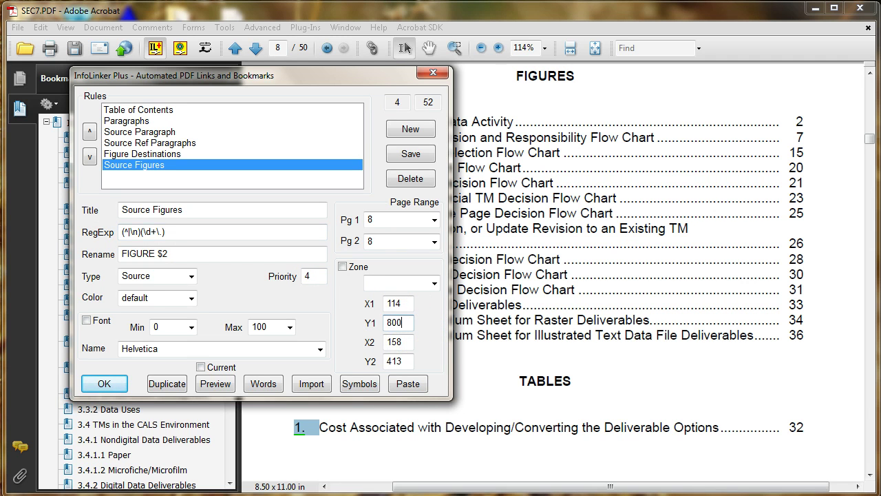
{"action": "left_click_drag", "start_coordinate": [406, 361], "coordinate": [378, 363]}
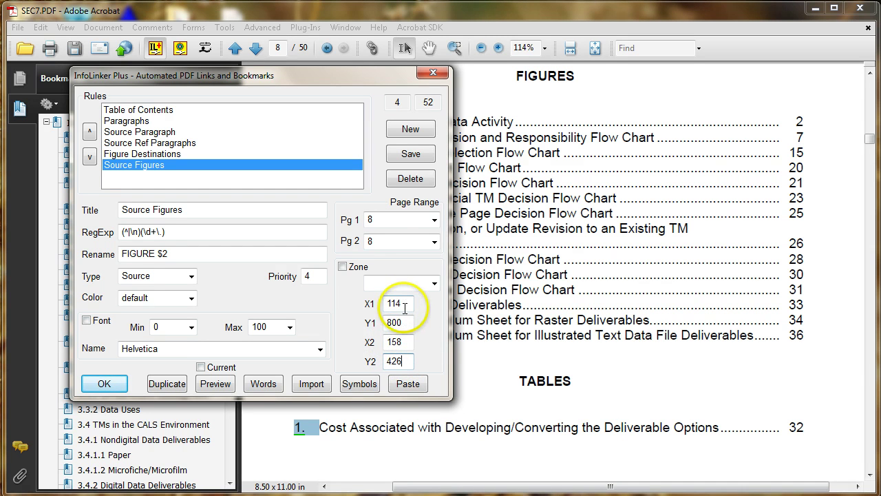
{"action": "left_click_drag", "start_coordinate": [405, 307], "coordinate": [363, 306]}
{"action": "type", "text": "0"}
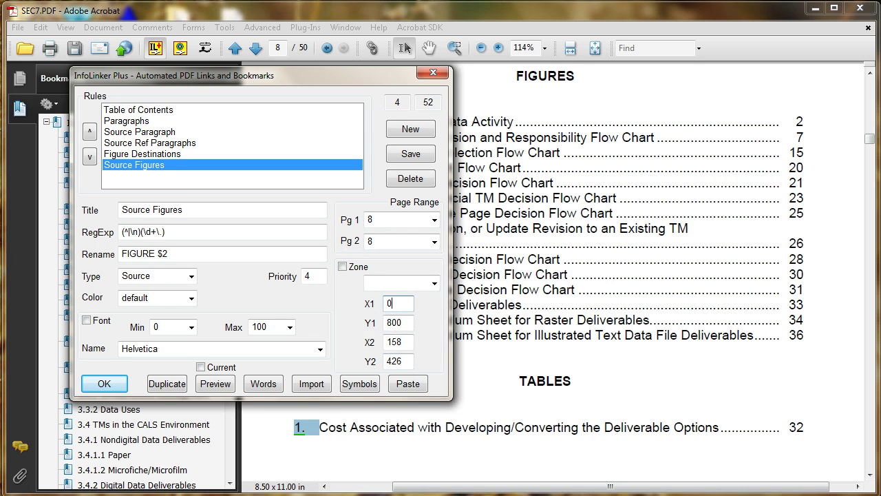
{"action": "left_click_drag", "start_coordinate": [405, 343], "coordinate": [364, 336]}
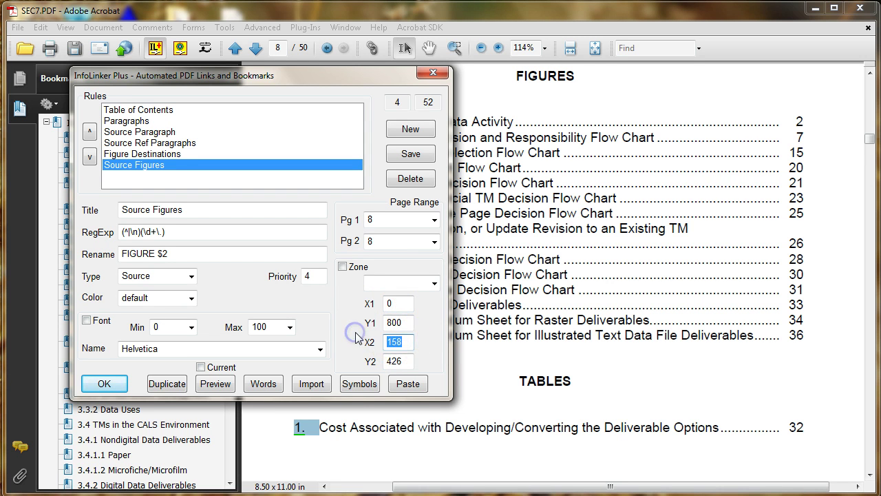
{"action": "type", "text": "640"}
{"action": "left_click", "coordinate": [342, 267]}
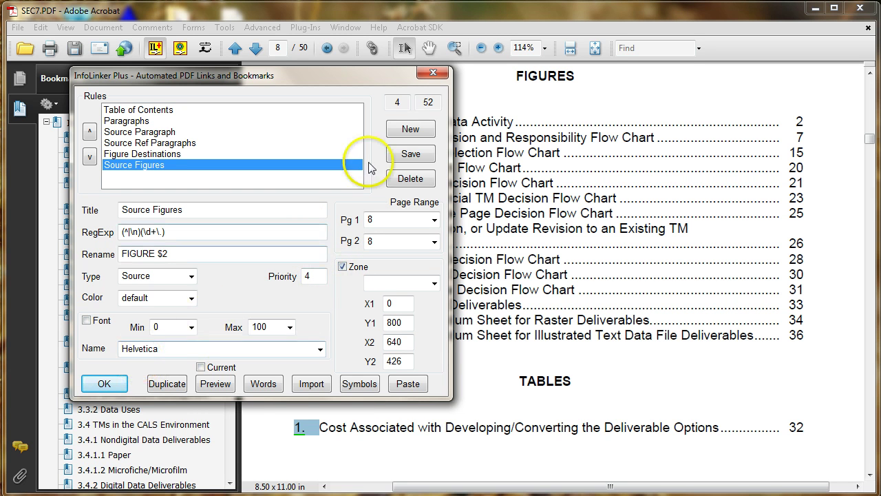
{"action": "left_click", "coordinate": [411, 154]}
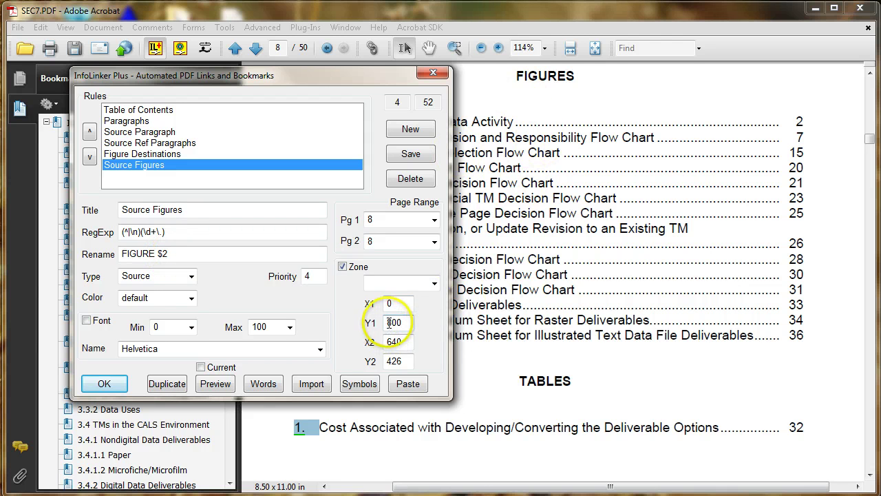
- Set the Source Figures zone's Y2 to 427, save the rule and close the rule editor
{"action": "double_click", "coordinate": [403, 360]}
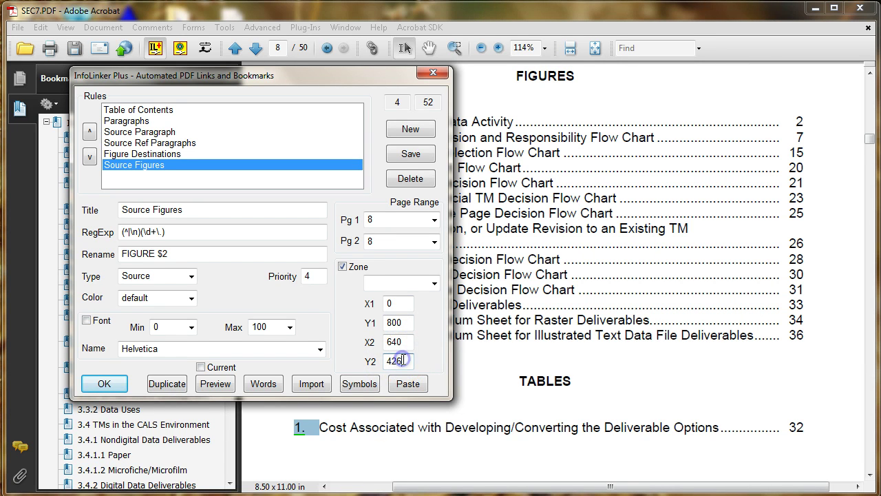
{"action": "type", "text": "427"}
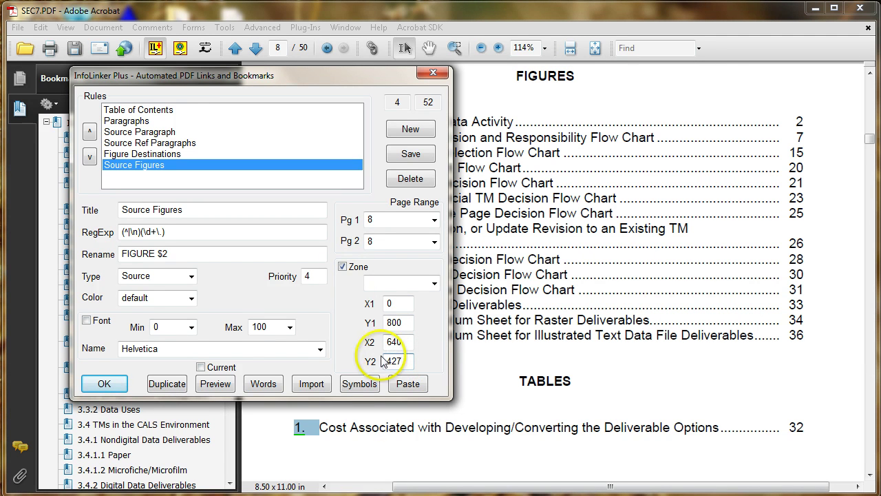
{"action": "left_click", "coordinate": [412, 155]}
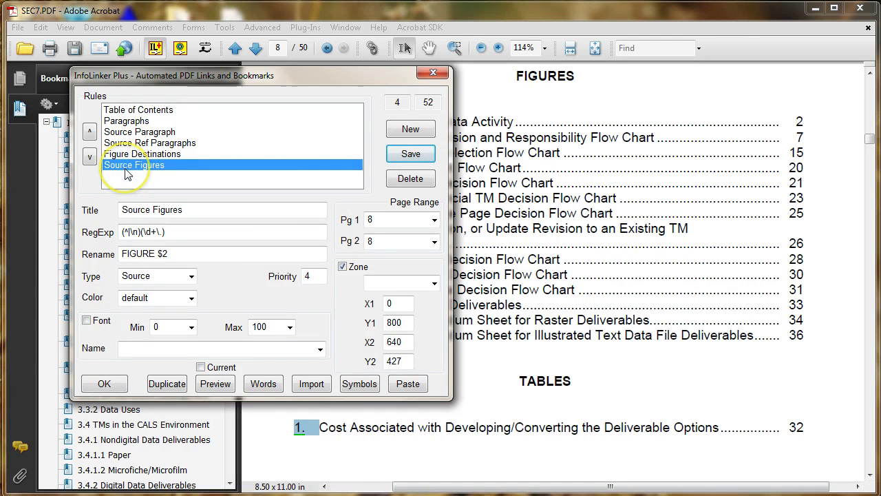
{"action": "left_click", "coordinate": [103, 383]}
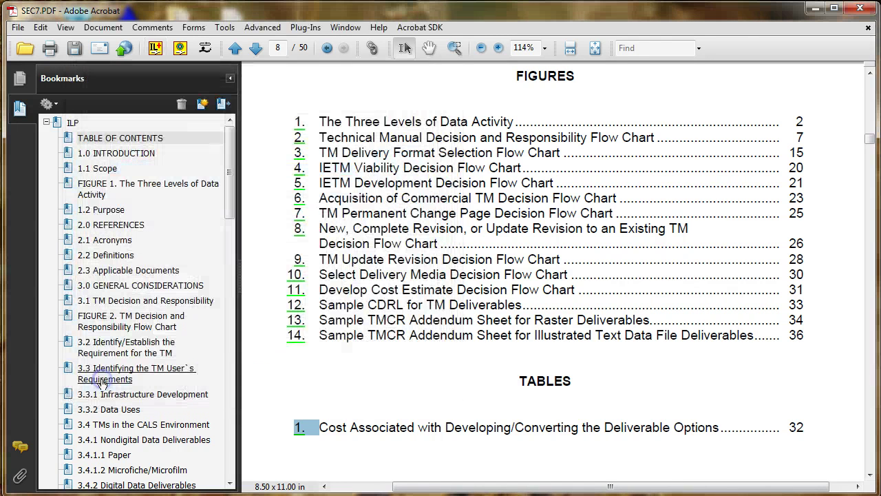
- Remove all extras from the document and rebuild the links and bookmarks with the zone-restricted Source Figures rule
{"action": "left_click", "coordinate": [305, 28]}
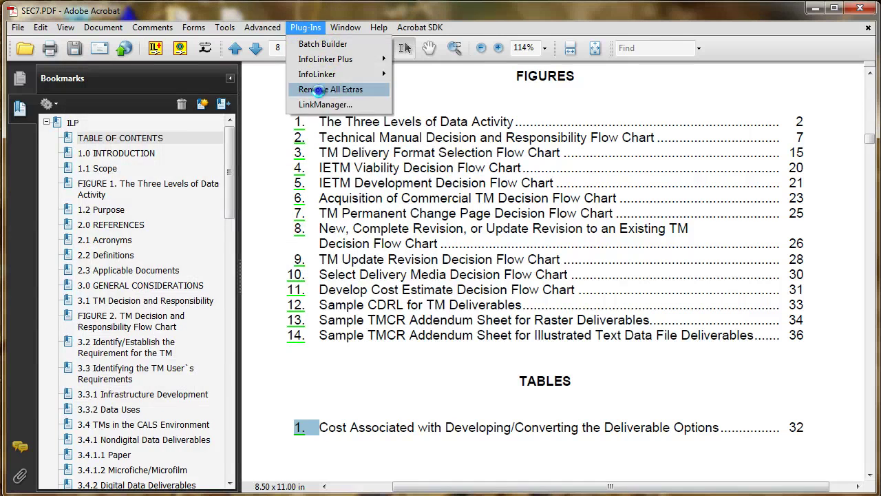
{"action": "left_click", "coordinate": [320, 89]}
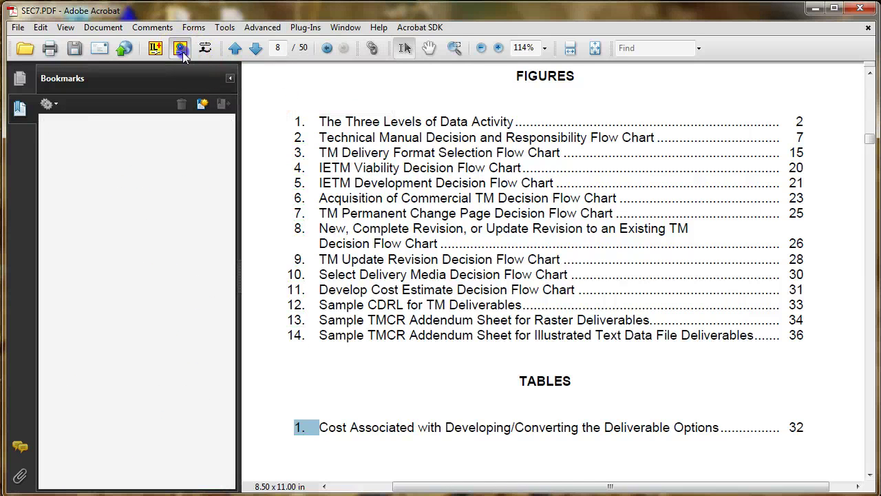
{"action": "left_click", "coordinate": [279, 429]}
{"action": "left_click", "coordinate": [410, 405]}
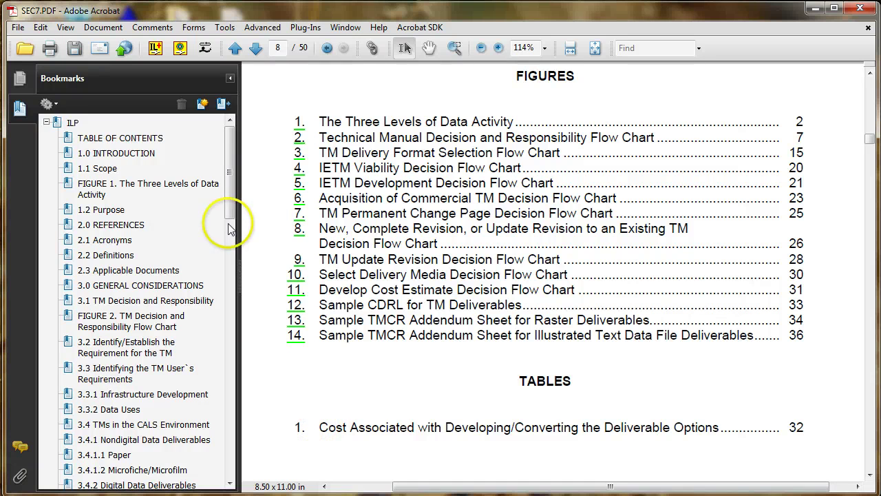
{"action": "left_click_drag", "start_coordinate": [230, 198], "coordinate": [230, 177]}
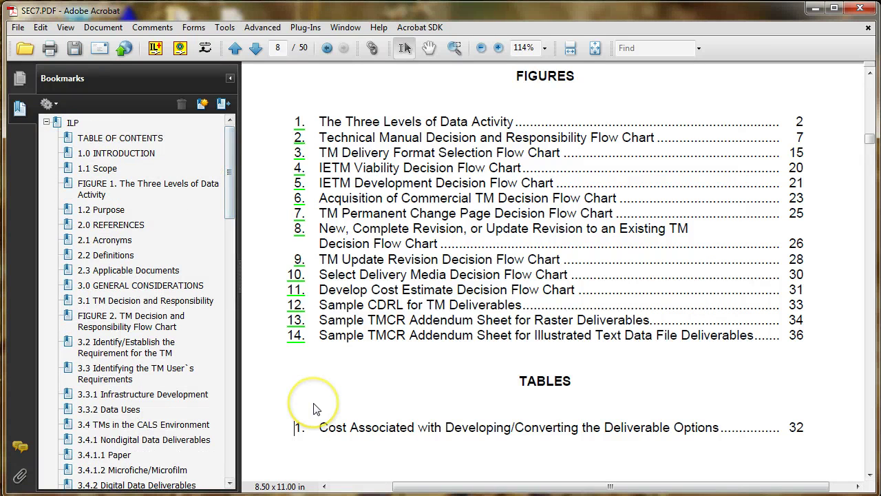